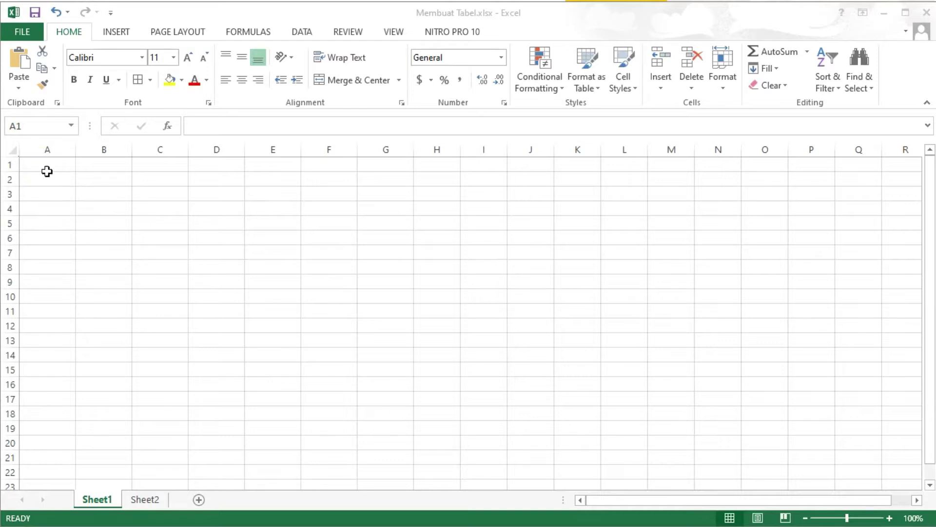
{"action": "left_click", "coordinate": [47, 172]}
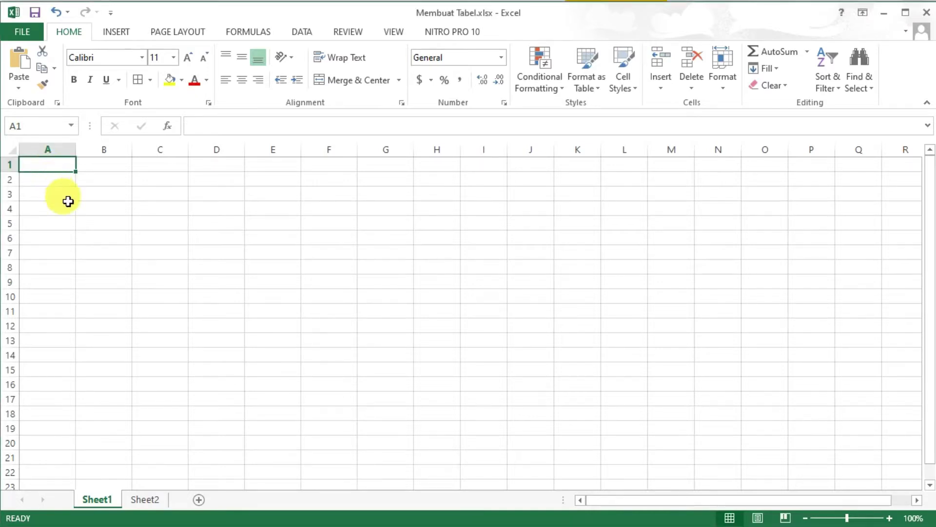
{"action": "left_click", "coordinate": [112, 197]}
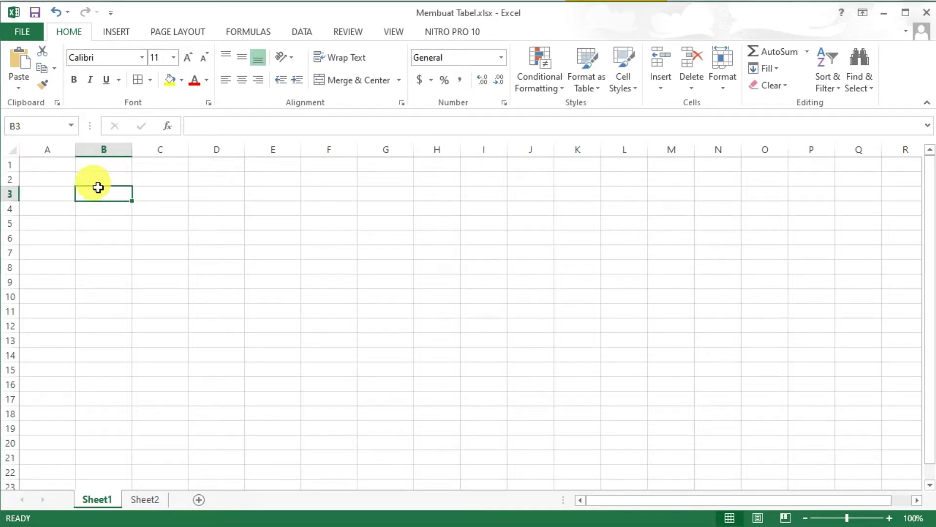
{"action": "left_click", "coordinate": [61, 170]}
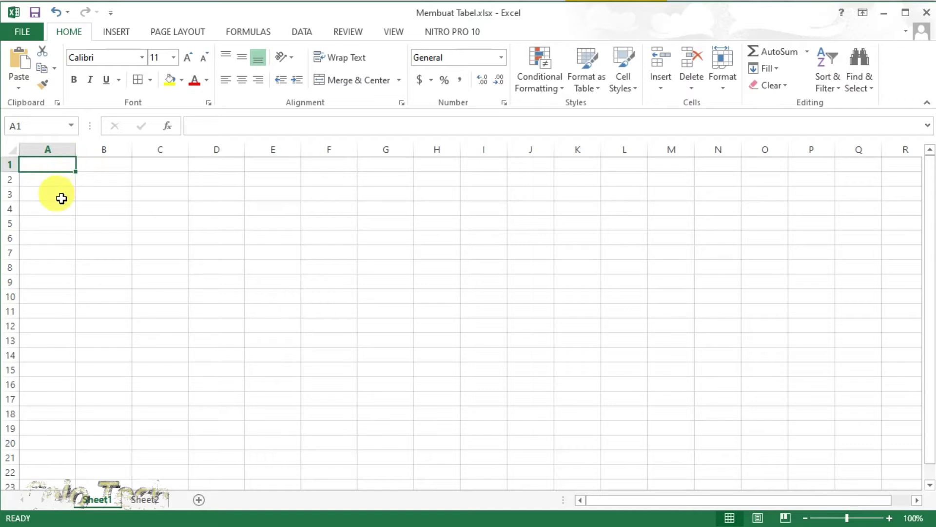
{"action": "left_click", "coordinate": [64, 197]}
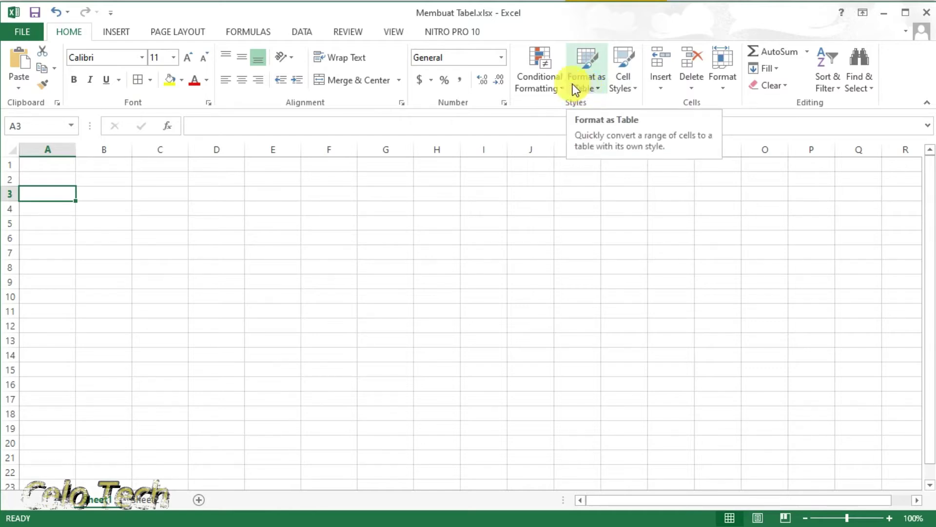
{"action": "left_click", "coordinate": [119, 33]}
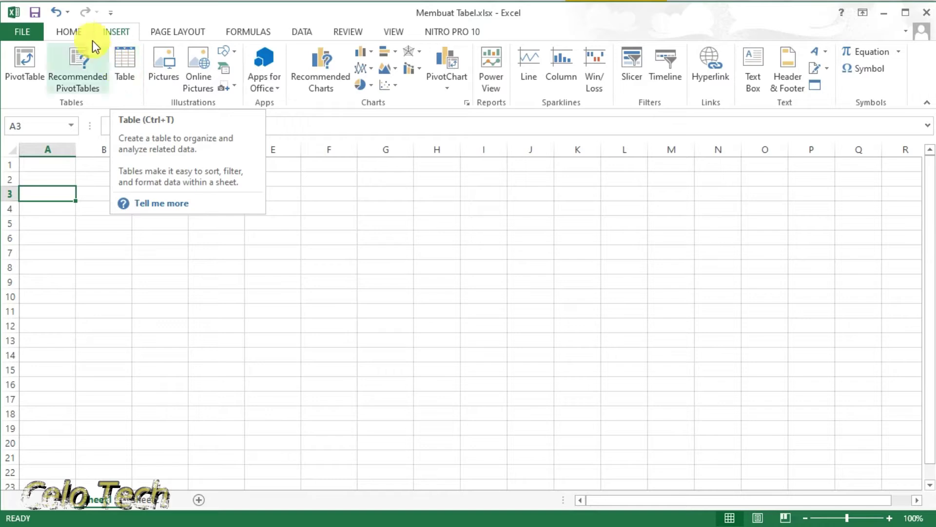
{"action": "left_click", "coordinate": [75, 39]}
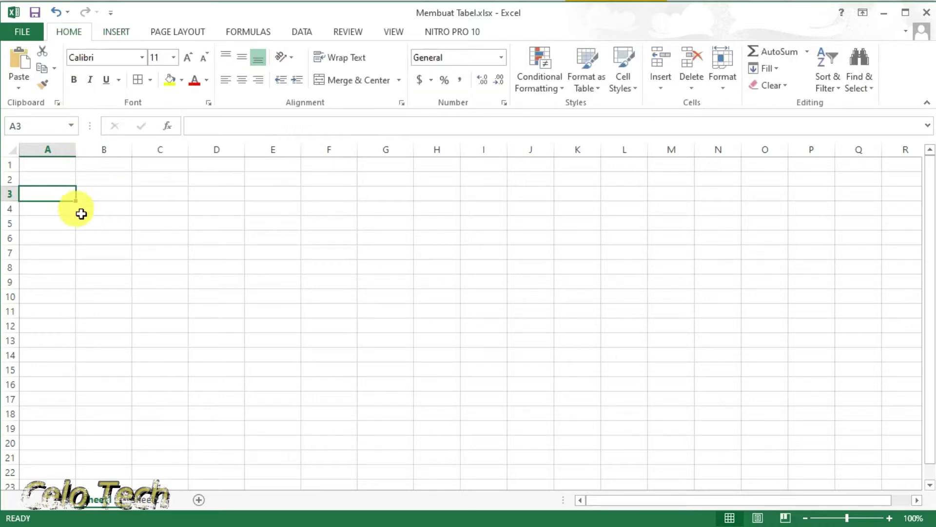
- Enter the title "DATA SISWA KELAS 5 SDN 04 CIREBON" in cell A1
{"action": "left_click", "coordinate": [65, 169]}
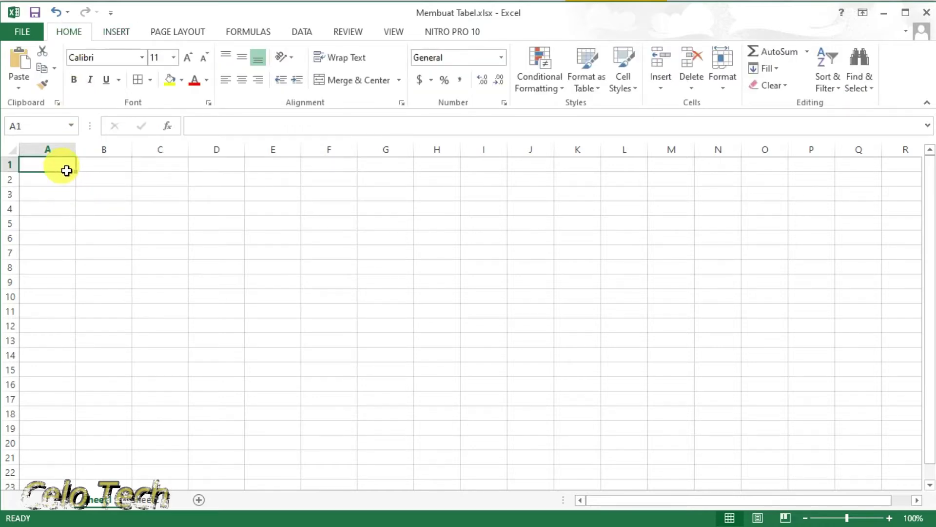
{"action": "double_click", "coordinate": [66, 170]}
{"action": "type", "text": "DATA SISWA"}
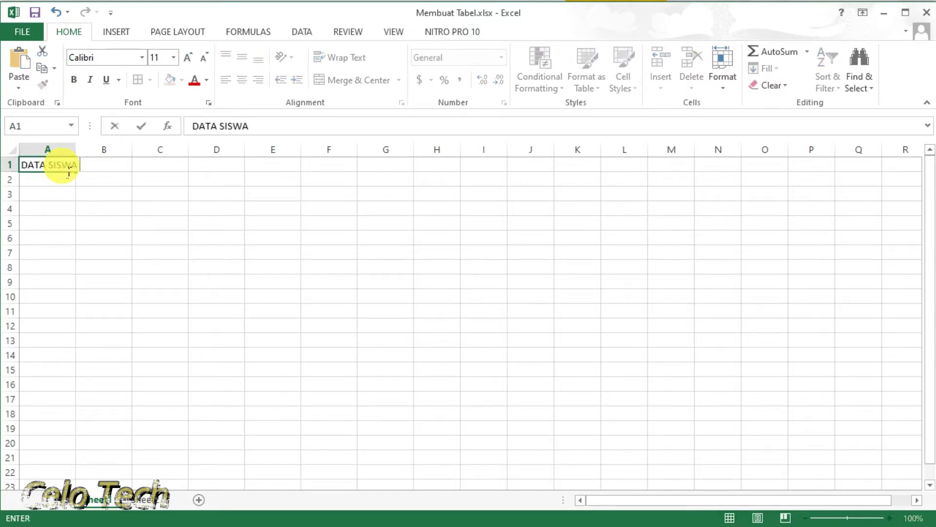
{"action": "type", "text": " KELAS 5 SDN 04"}
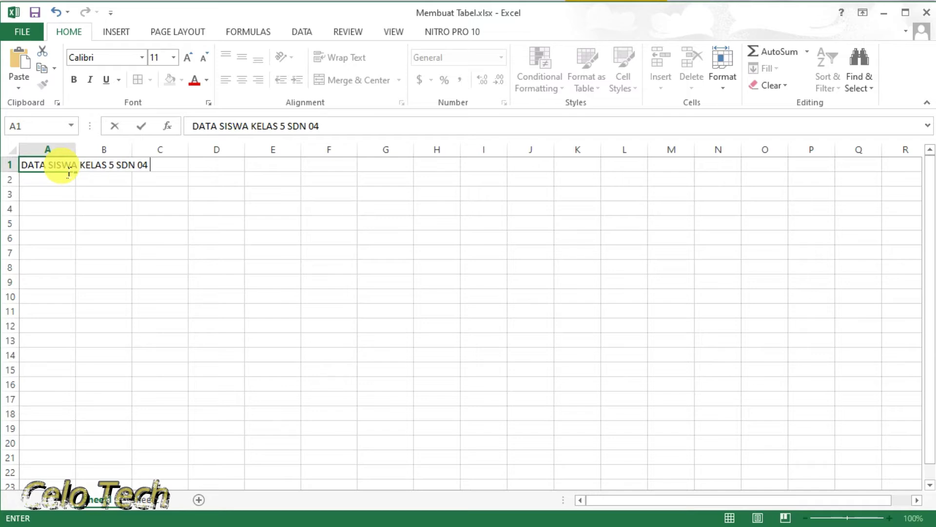
{"action": "type", "text": " CIREBON"}
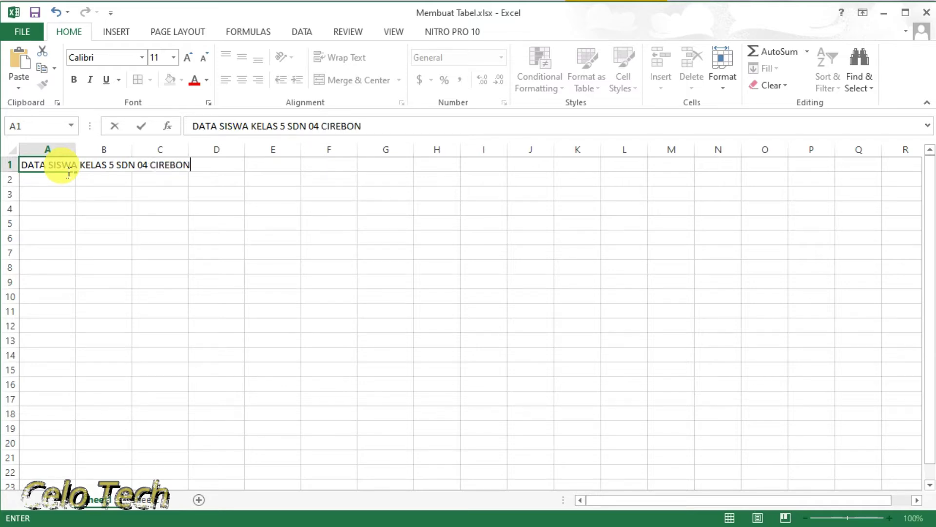
{"action": "key", "text": "Return"}
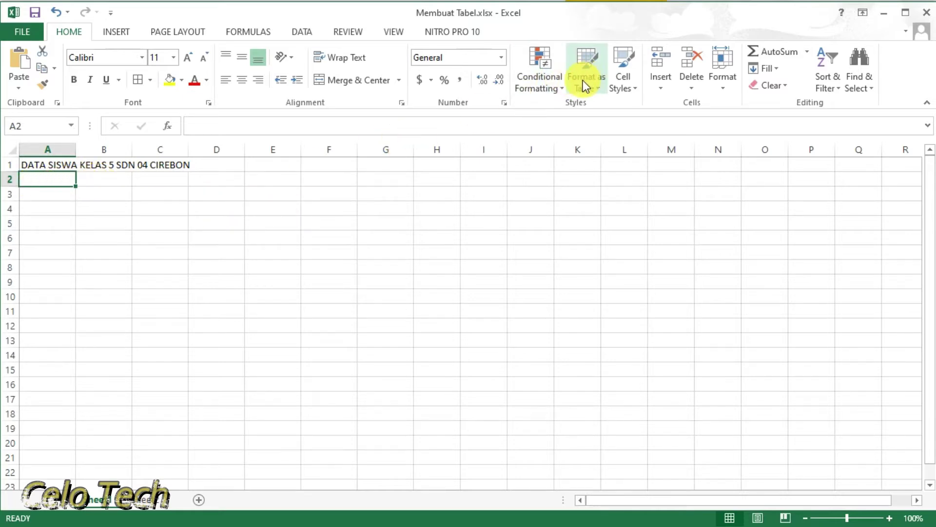
- Enter the column headings No., Nama, NIS, Jenis Kelamin and Alamat in cells A2 through E2
{"action": "left_click", "coordinate": [587, 59]}
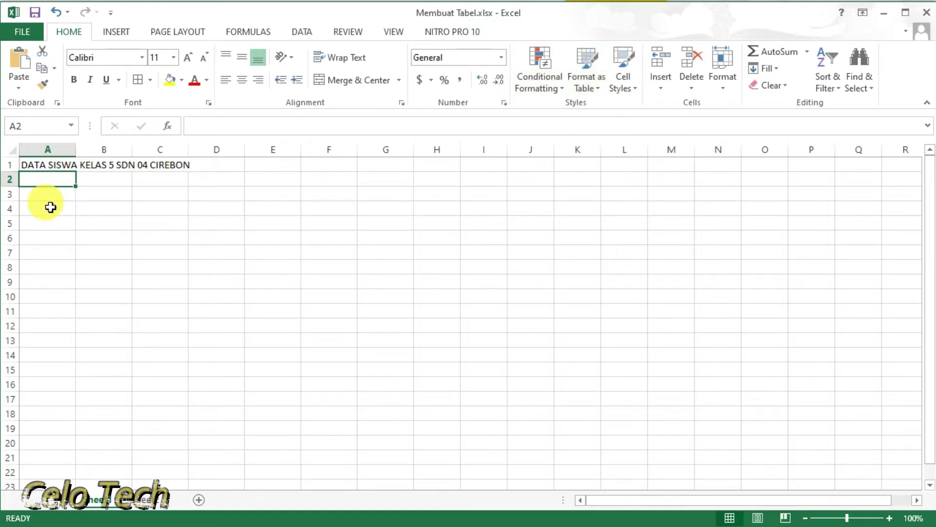
{"action": "left_click", "coordinate": [62, 184]}
{"action": "type", "text": "No."}
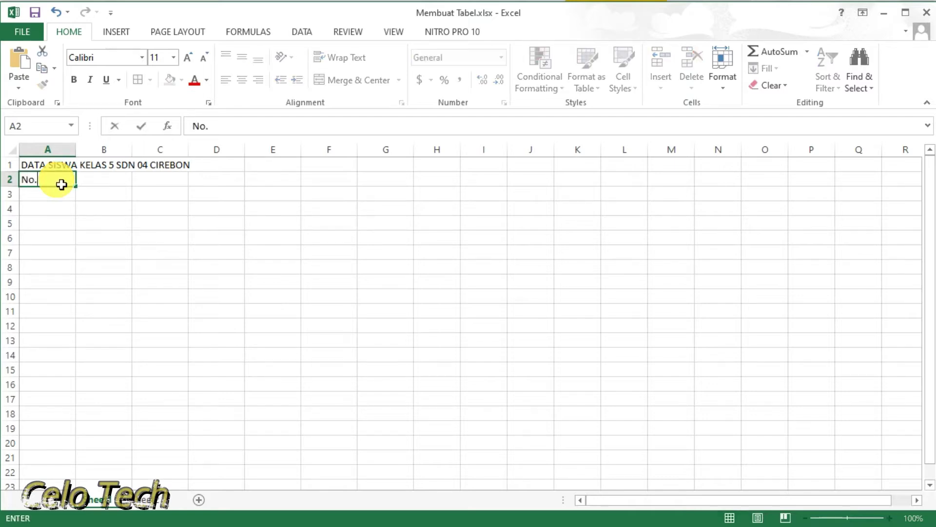
{"action": "key", "text": "Tab"}
{"action": "type", "text": "Nama"}
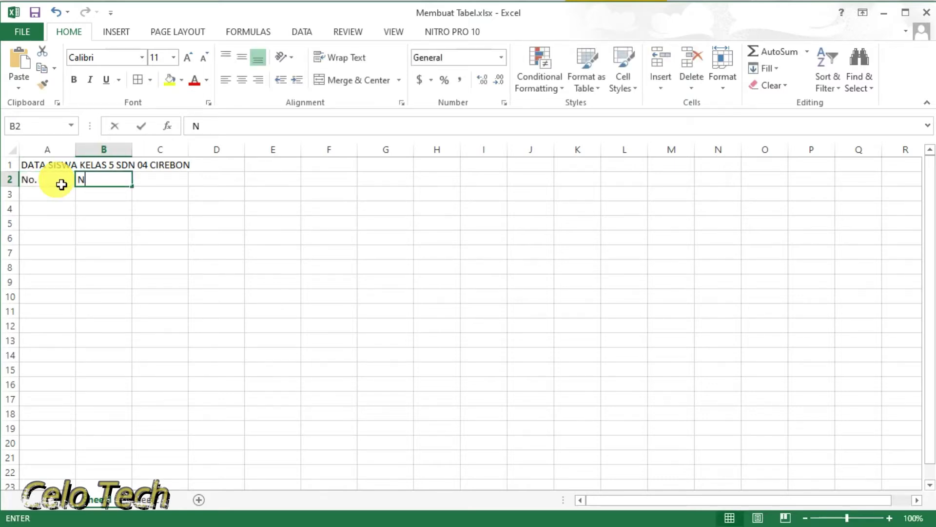
{"action": "key", "text": "Tab"}
{"action": "type", "text": "NIS"}
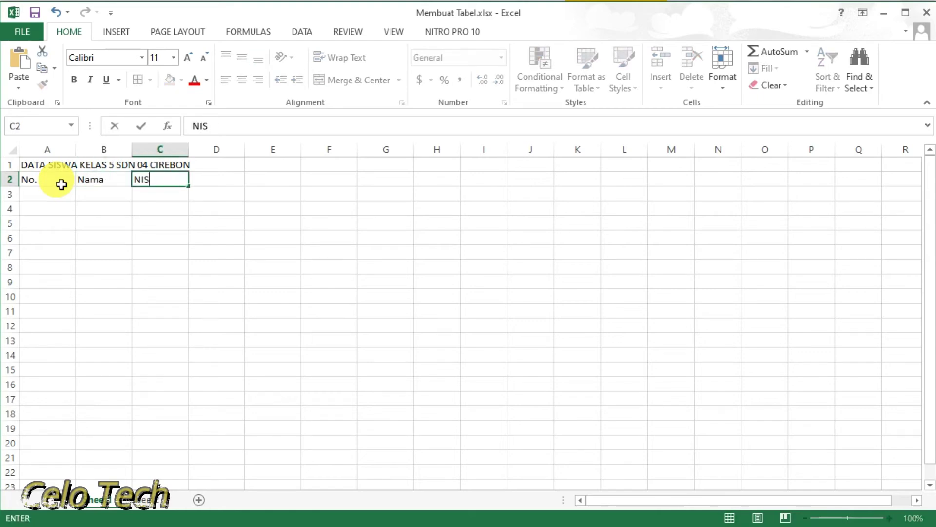
{"action": "key", "text": "Tab"}
{"action": "type", "text": "Jenis Kelamin"}
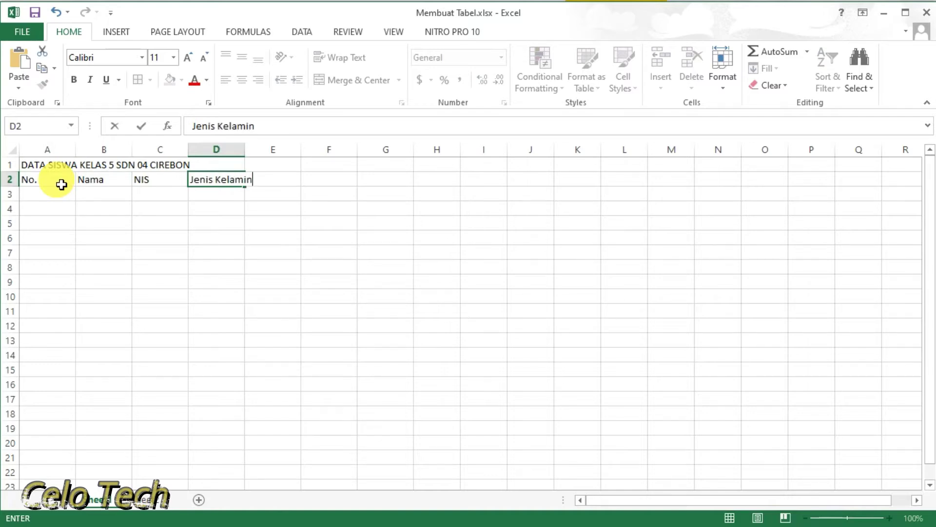
{"action": "key", "text": "Tab"}
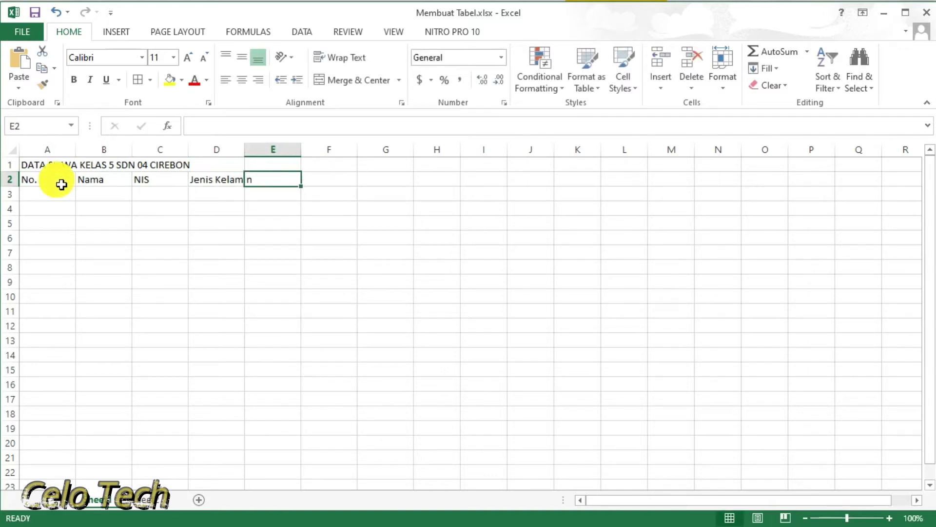
{"action": "type", "text": "Alamat"}
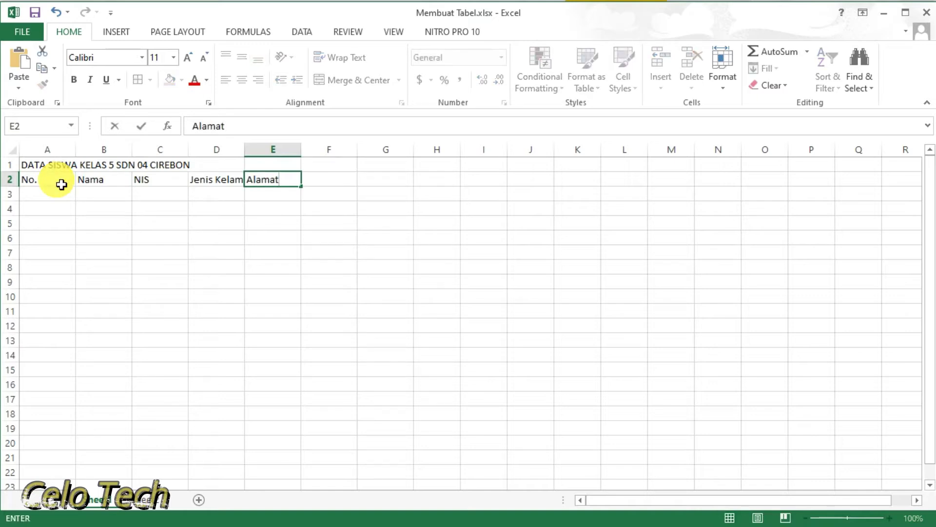
{"action": "left_click", "coordinate": [200, 224]}
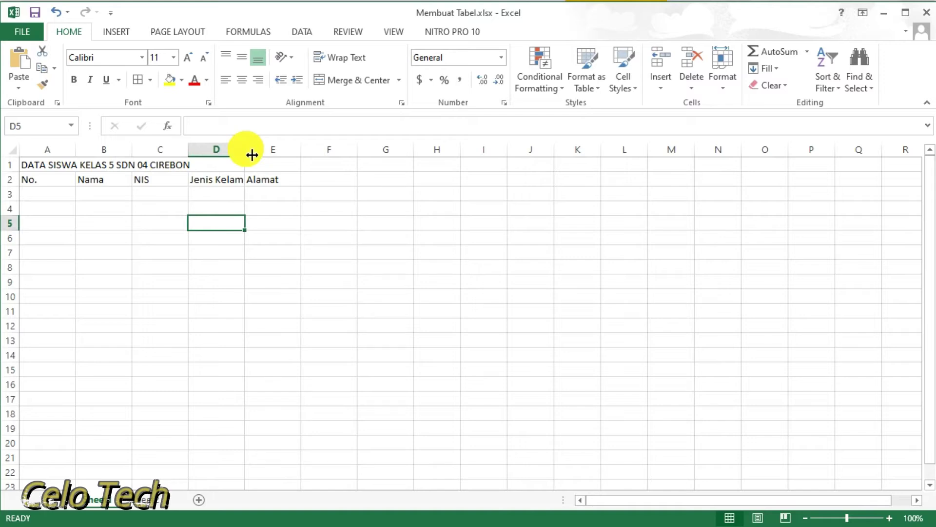
- Adjust the width of the Jenis Kelamin column by hand, first widening it to fit the heading and finally narrowing it
{"action": "mouse_move", "coordinate": [252, 154]}
{"action": "left_mouse_down"}
{"action": "mouse_move", "coordinate": [247, 148]}
{"action": "mouse_move", "coordinate": [256, 159]}
{"action": "left_mouse_up"}
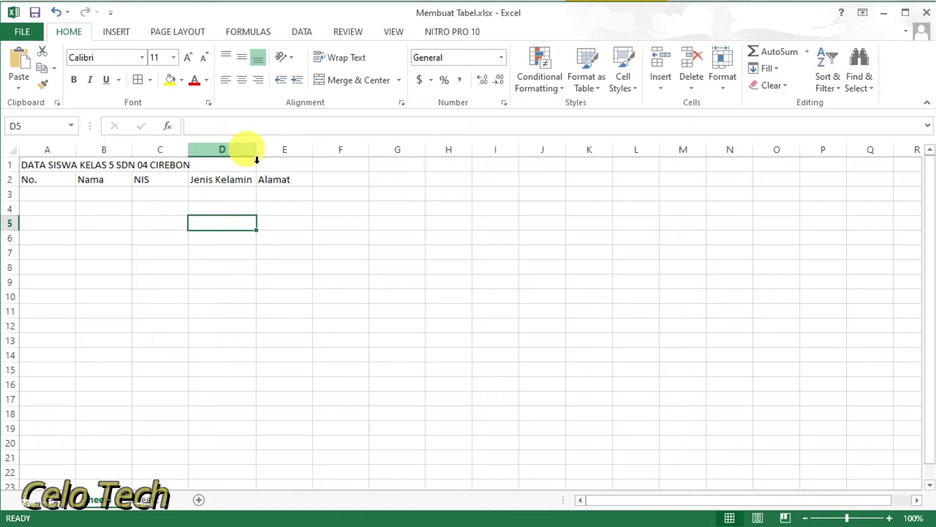
{"action": "mouse_move", "coordinate": [257, 153]}
{"action": "left_mouse_down"}
{"action": "mouse_move", "coordinate": [244, 153]}
{"action": "mouse_move", "coordinate": [340, 161]}
{"action": "mouse_move", "coordinate": [259, 163]}
{"action": "left_mouse_up"}
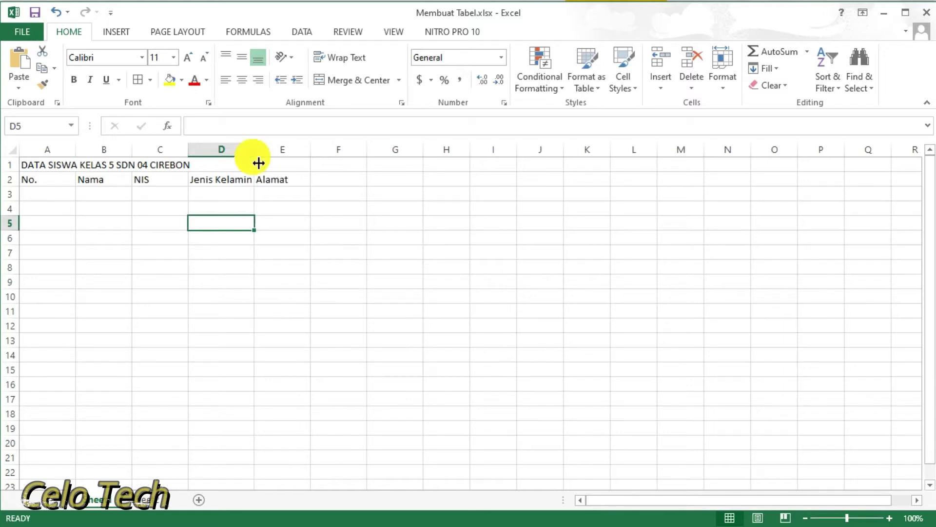
{"action": "left_click_drag", "start_coordinate": [259, 163], "coordinate": [240, 160]}
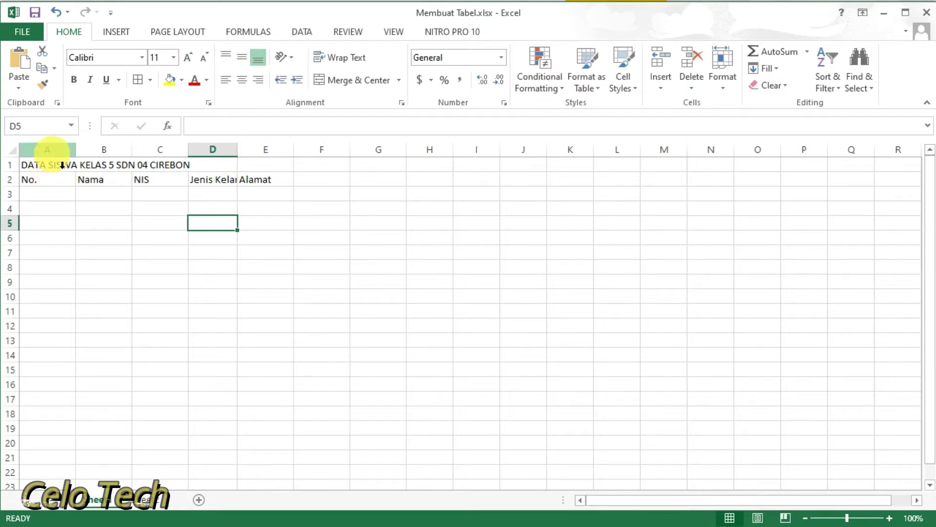
- Set the width of columns A through E to 8
{"action": "left_click_drag", "start_coordinate": [65, 161], "coordinate": [255, 150]}
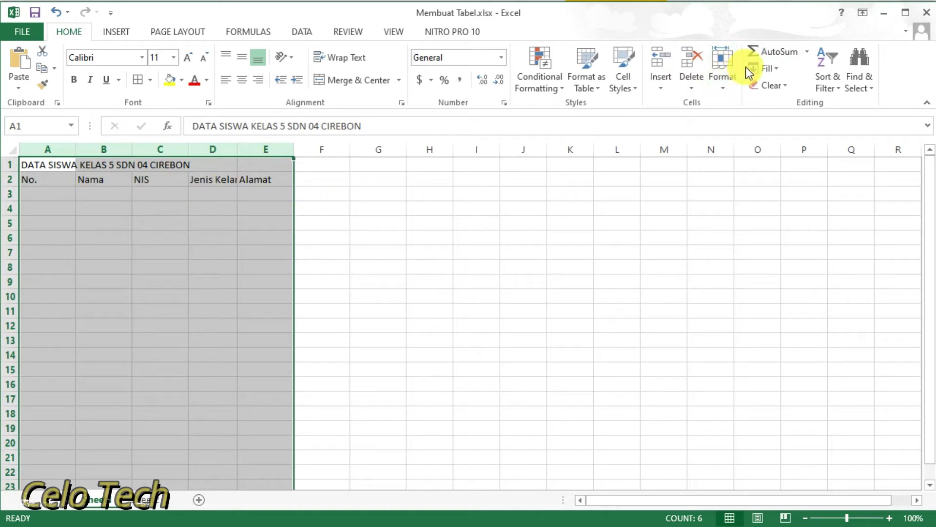
{"action": "left_click", "coordinate": [724, 85]}
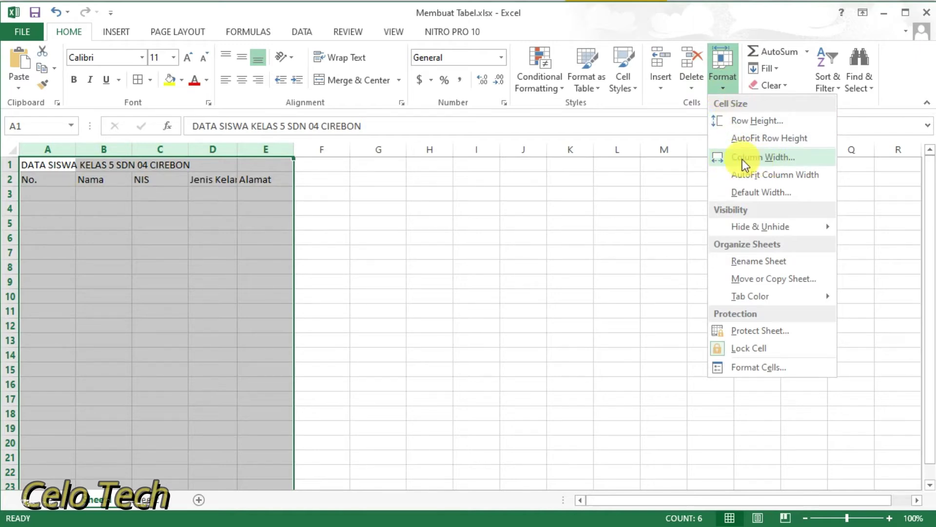
{"action": "left_click", "coordinate": [763, 161]}
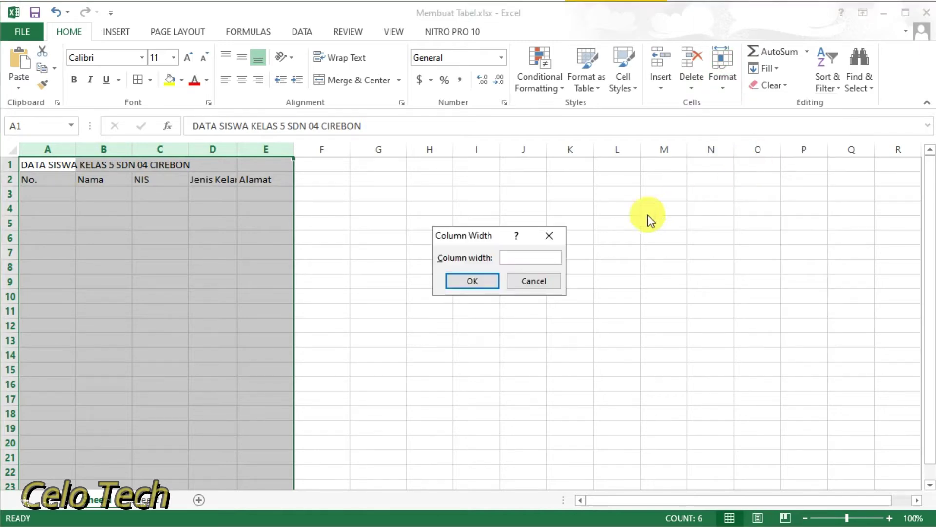
{"action": "left_click", "coordinate": [534, 264]}
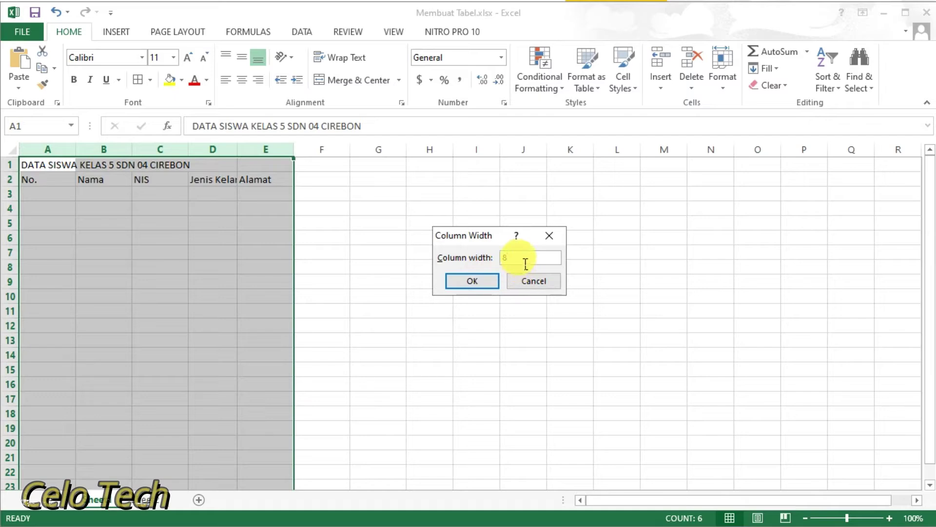
{"action": "left_click", "coordinate": [472, 281]}
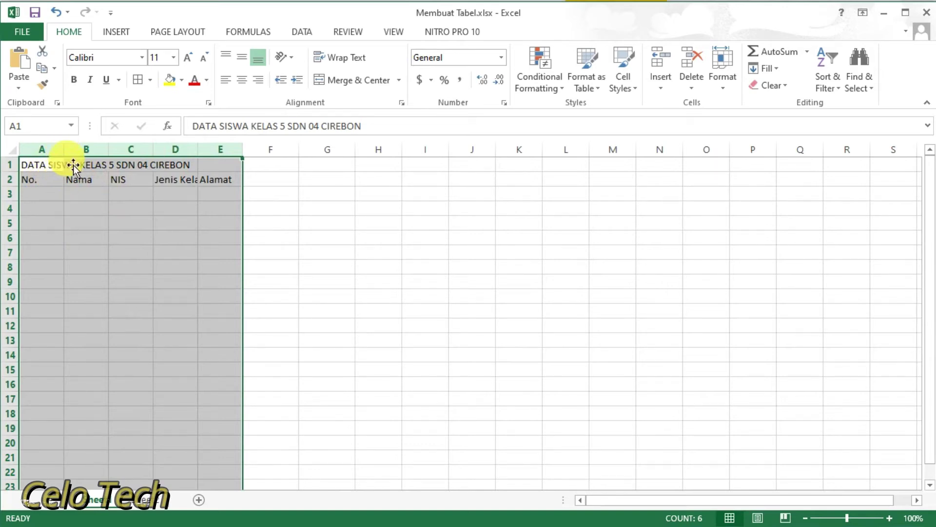
- Set the width of the selected columns A through E to 20
{"action": "left_click", "coordinate": [724, 90]}
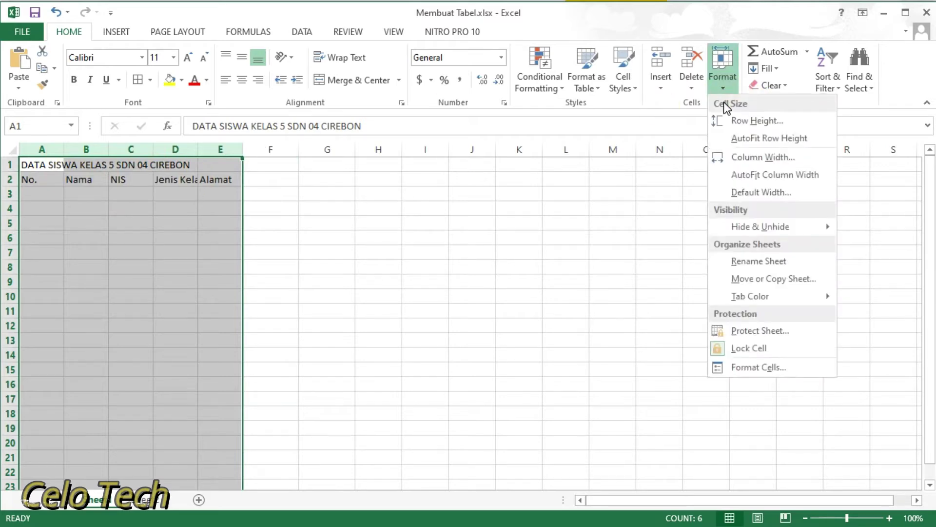
{"action": "left_click", "coordinate": [731, 154]}
{"action": "type", "text": "20"}
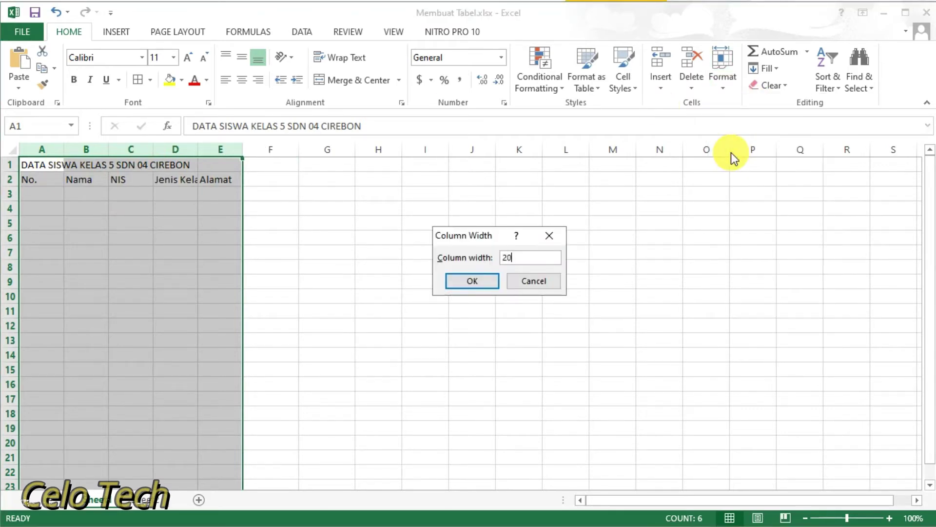
{"action": "key", "text": "Return"}
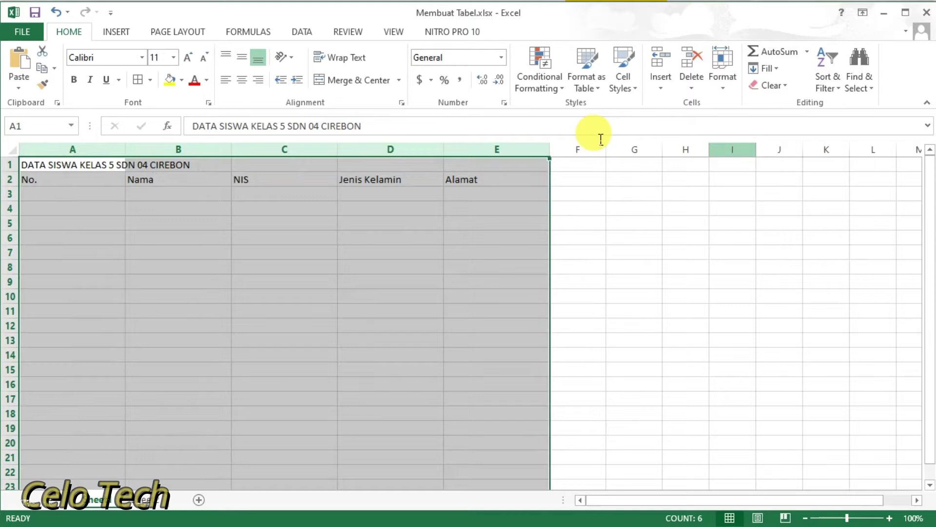
- Enter the first student's record in row 3: name in B3, NIS number in C3, Laki-laki in D3 and the student's address in E3
{"action": "left_click", "coordinate": [103, 191]}
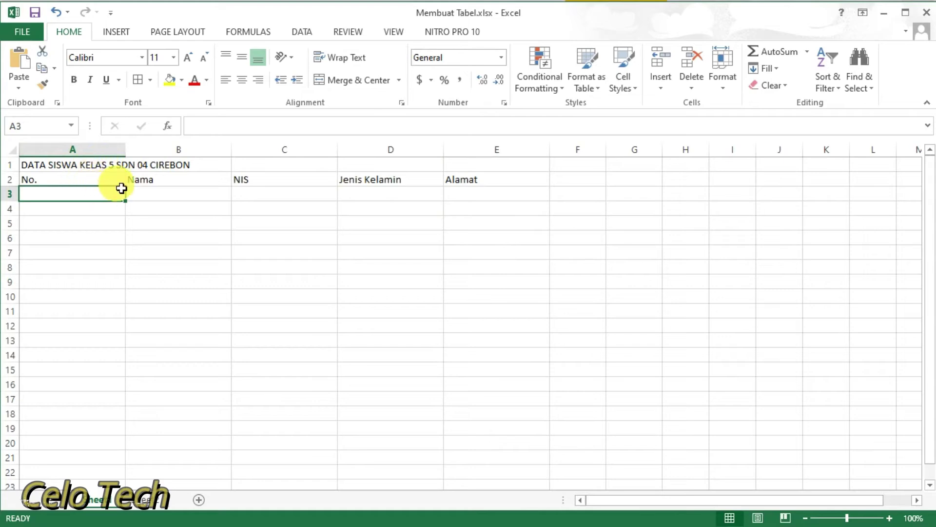
{"action": "left_click", "coordinate": [98, 199]}
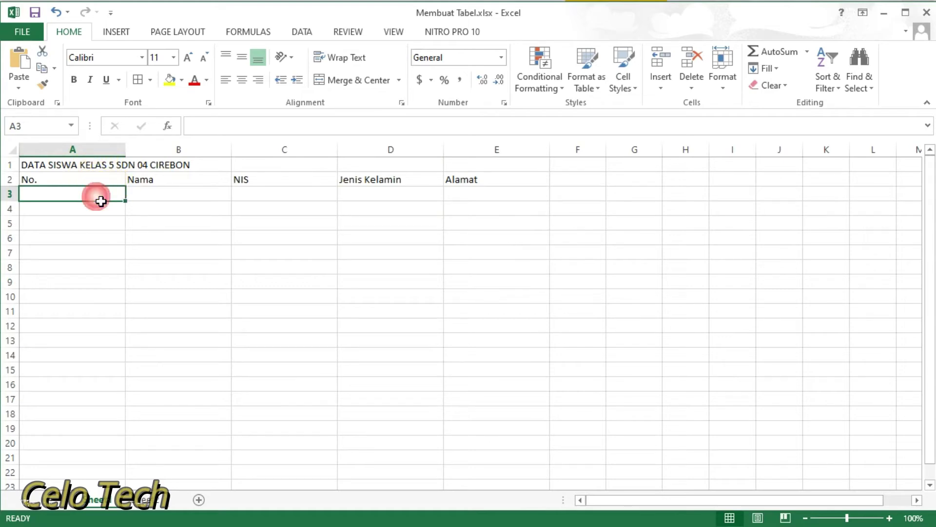
{"action": "left_click", "coordinate": [148, 196]}
{"action": "double_click", "coordinate": [152, 196]}
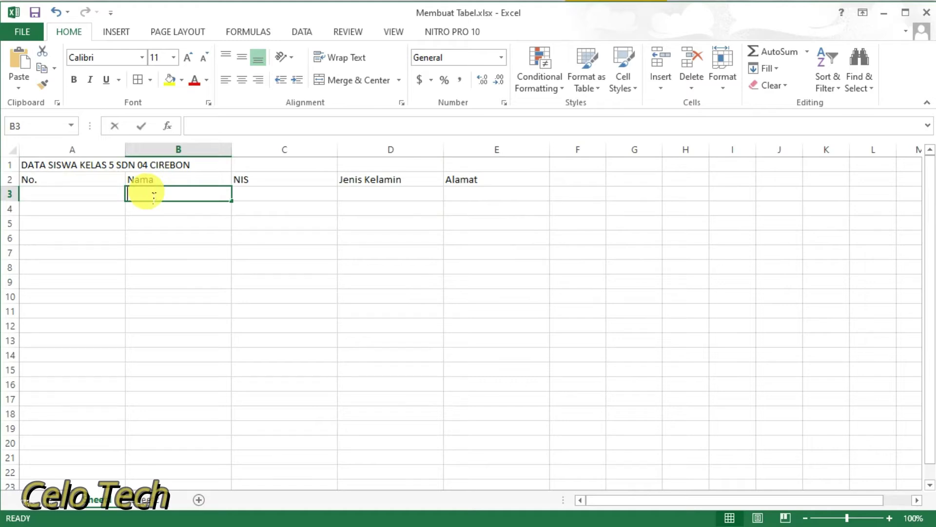
{"action": "type", "text": "Ahmad Husaini"}
{"action": "key", "text": "Tab"}
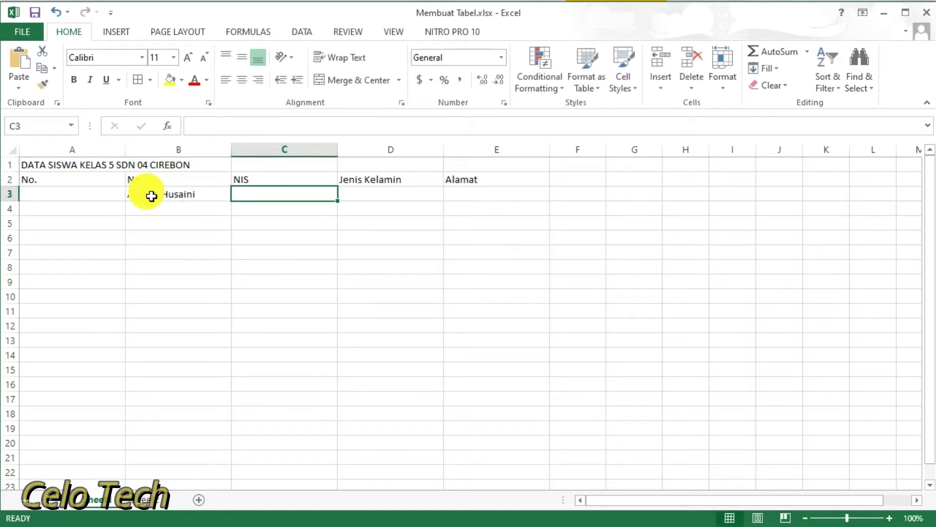
{"action": "type", "text": "1234"}
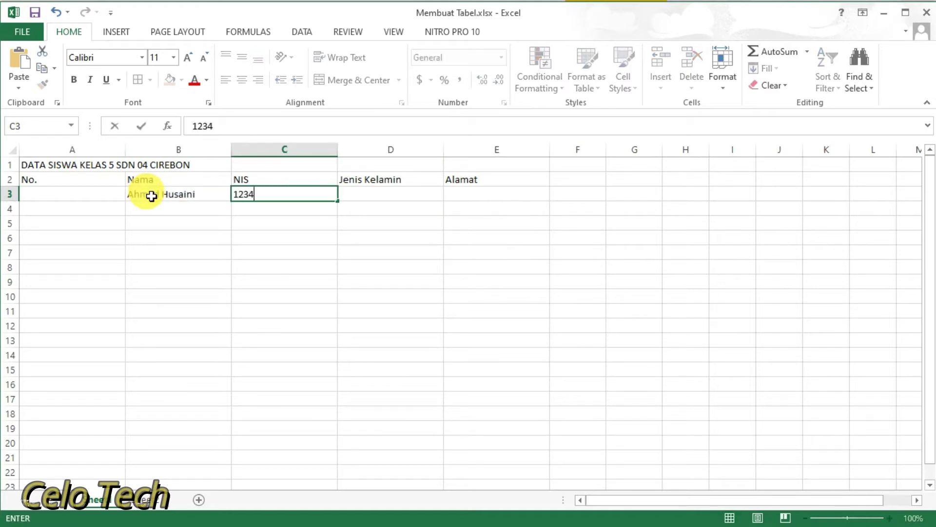
{"action": "key", "text": "Tab"}
{"action": "type", "text": "Laki-laki"}
{"action": "key", "text": "Tab"}
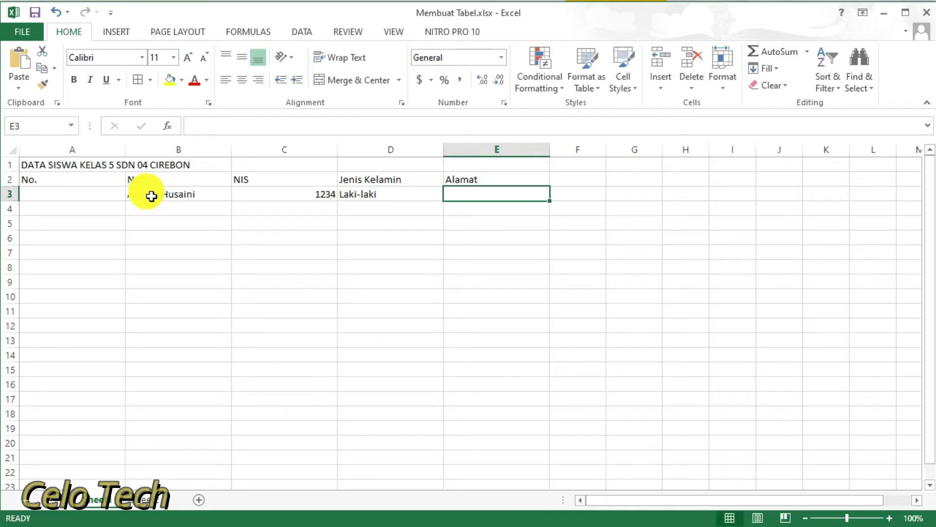
{"action": "type", "text": "Cirebon Utara"}
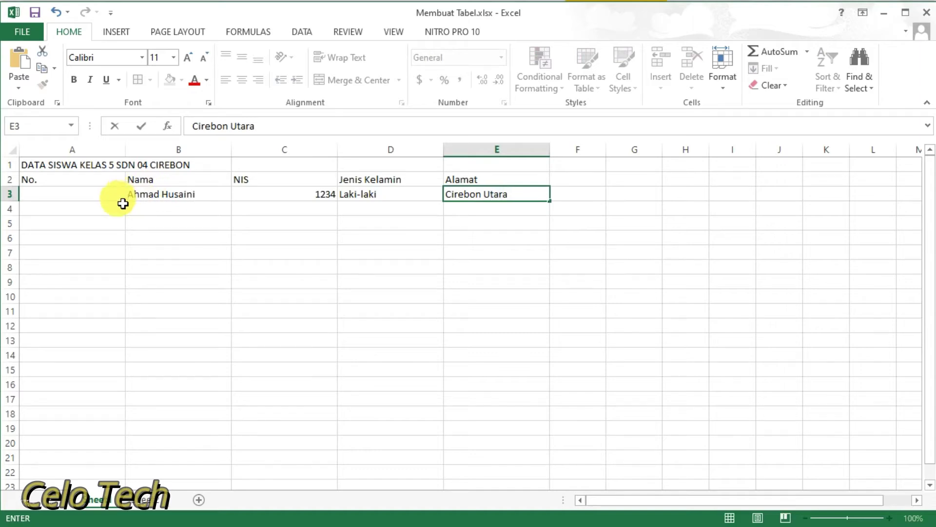
- Enter the second student's record in row 4, with name, NIS number, Perempuan as Jenis Kelamin and the student's address
{"action": "left_click", "coordinate": [147, 208]}
{"action": "type", "text": "D"}
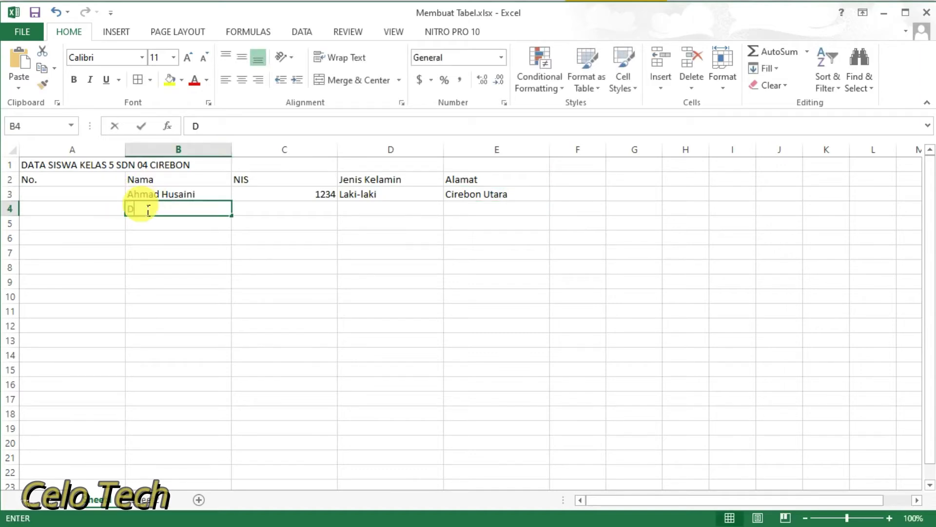
{"action": "type", "text": "esi Ratna"}
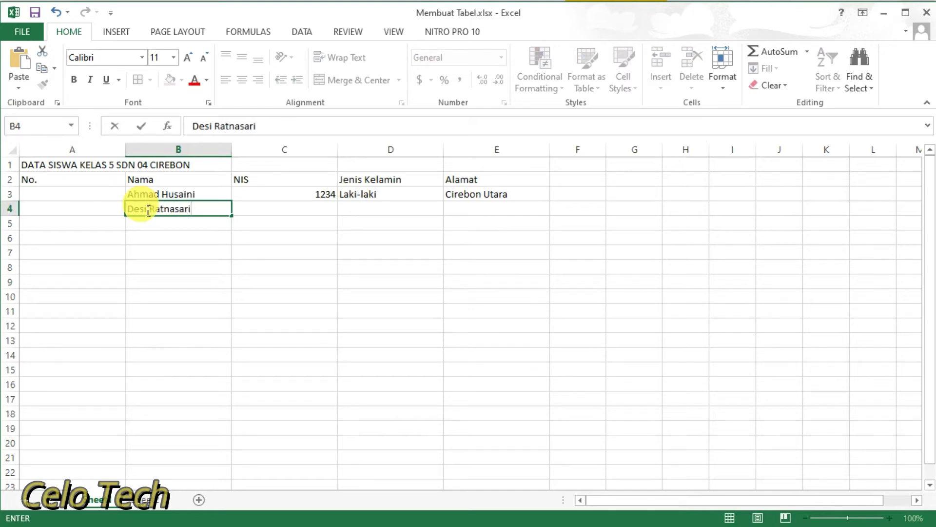
{"action": "type", "text": "sari"}
{"action": "key", "text": "Tab"}
{"action": "type", "text": "12"}
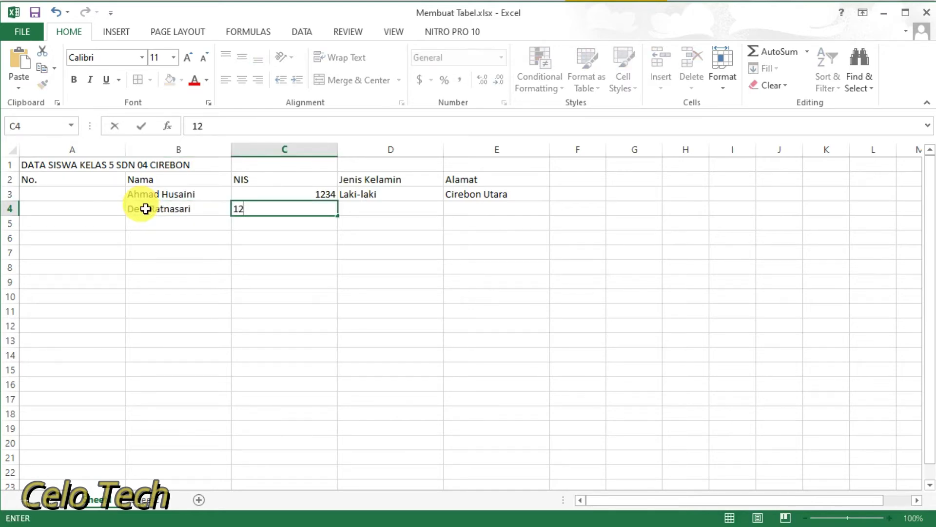
{"action": "key", "text": "Tab"}
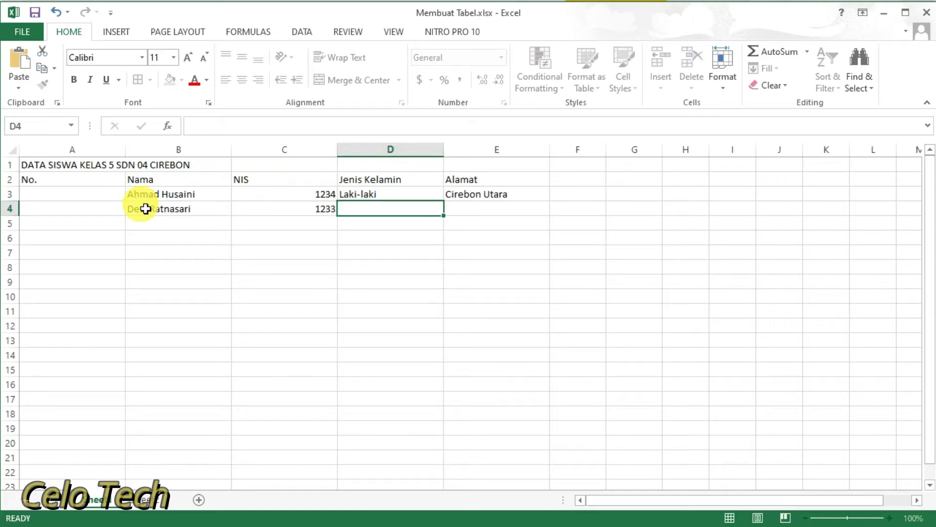
{"action": "type", "text": "Perempuan"}
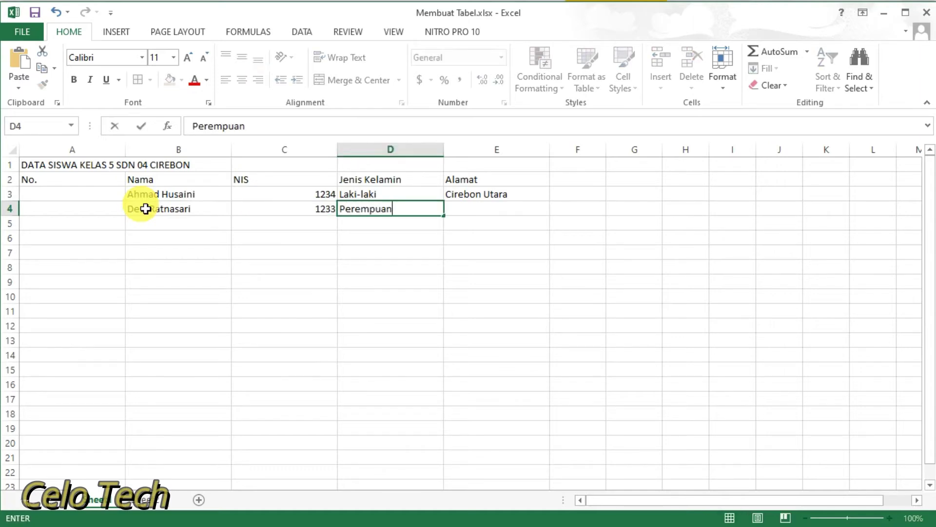
{"action": "key", "text": "Tab"}
{"action": "type", "text": "C"}
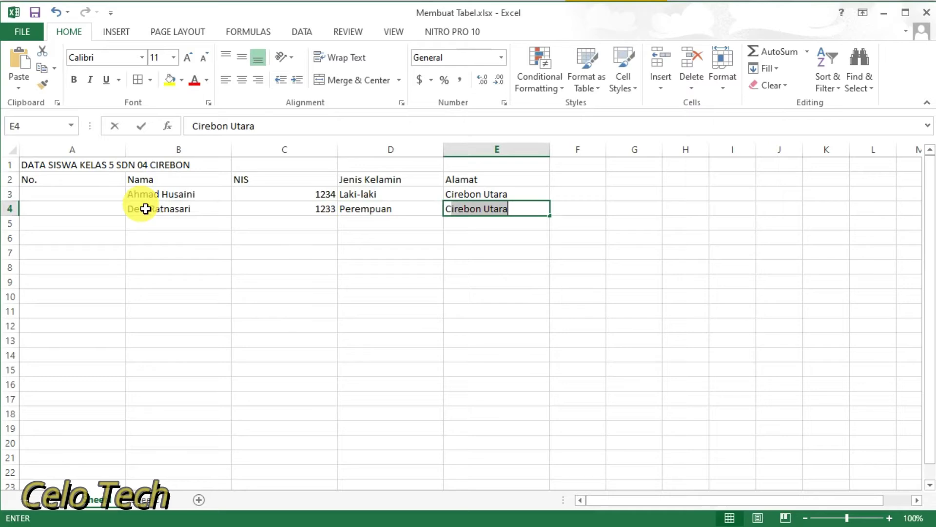
{"action": "type", "text": "irebon S"}
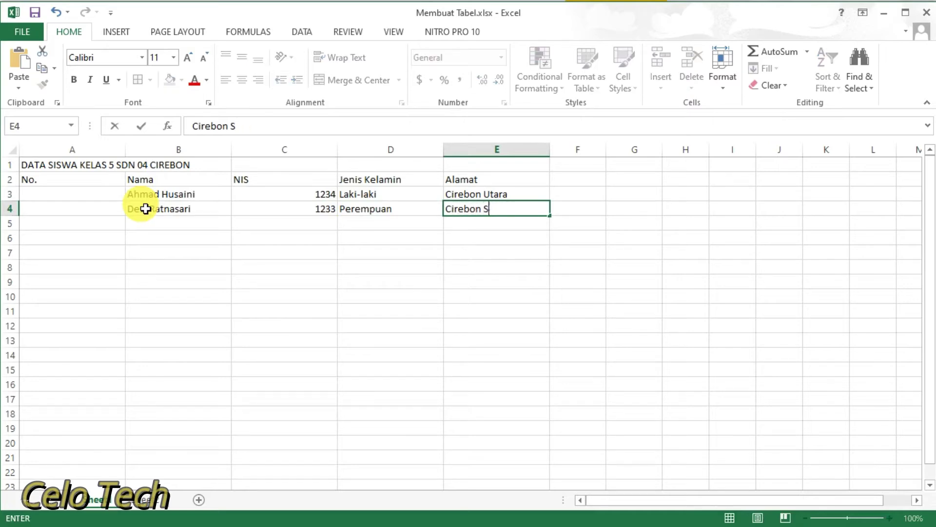
{"action": "type", "text": "elatan"}
- Enter the third student's record in row 5, with name, NIS number, Laki-laki as Jenis Kelamin and the student's address
{"action": "left_click", "coordinate": [148, 223]}
{"action": "left_click", "coordinate": [157, 225]}
{"action": "double_click", "coordinate": [157, 224]}
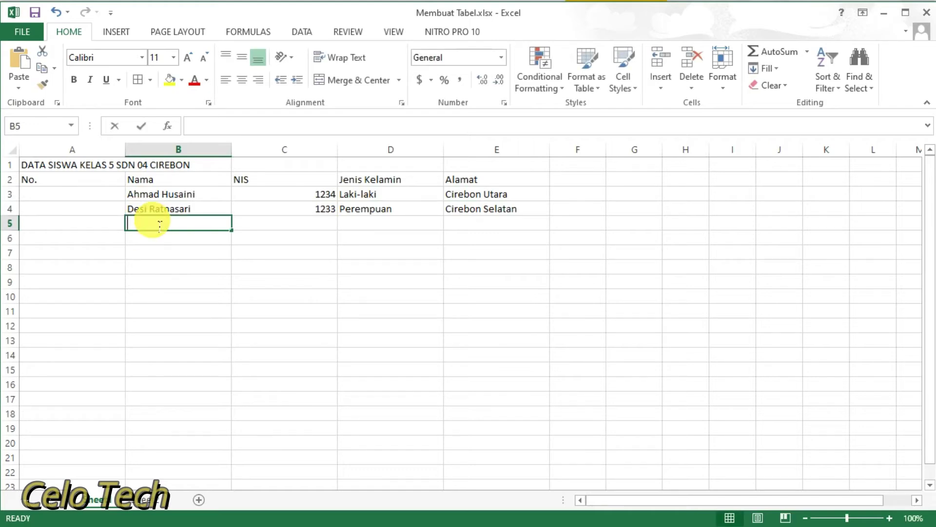
{"action": "type", "text": "H"}
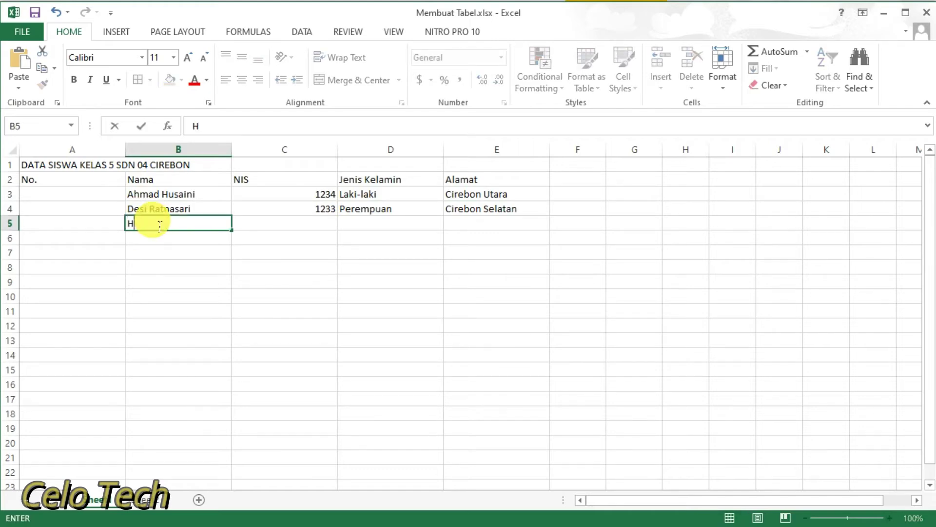
{"action": "type", "text": "asan Amir"}
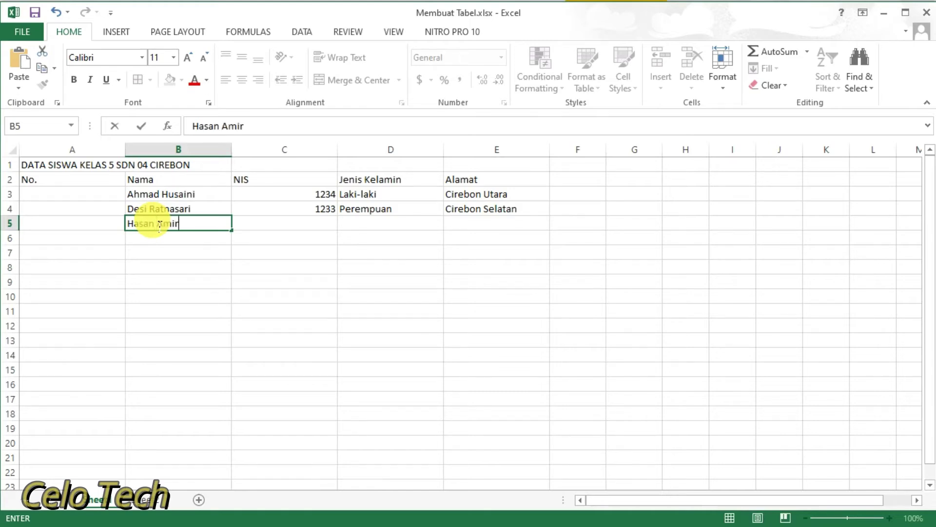
{"action": "key", "text": "Tab"}
{"action": "type", "text": "12"}
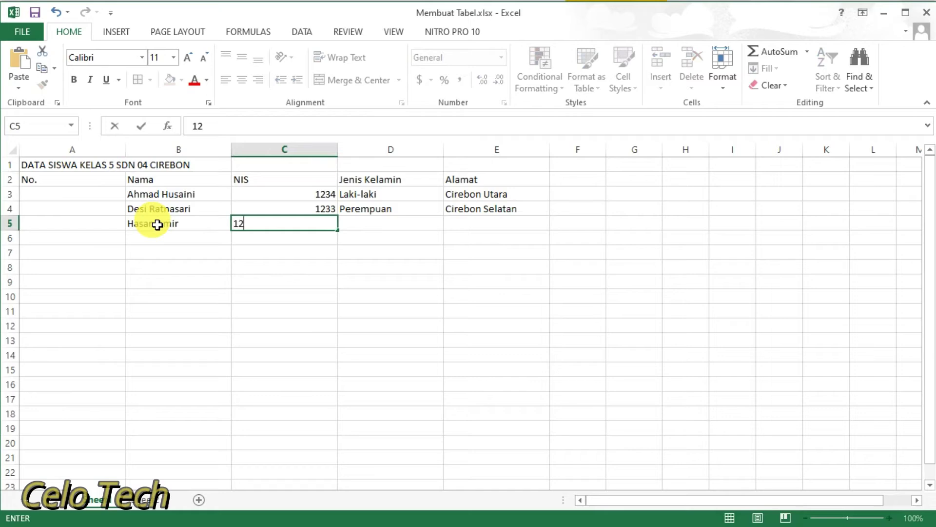
{"action": "key", "text": "Tab"}
{"action": "type", "text": "Laki"}
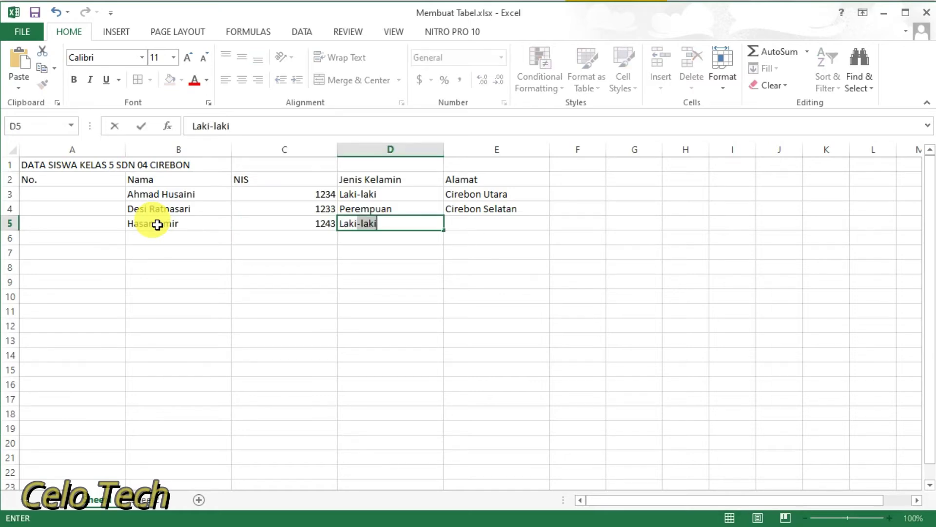
{"action": "key", "text": "Tab"}
{"action": "type", "text": "C"}
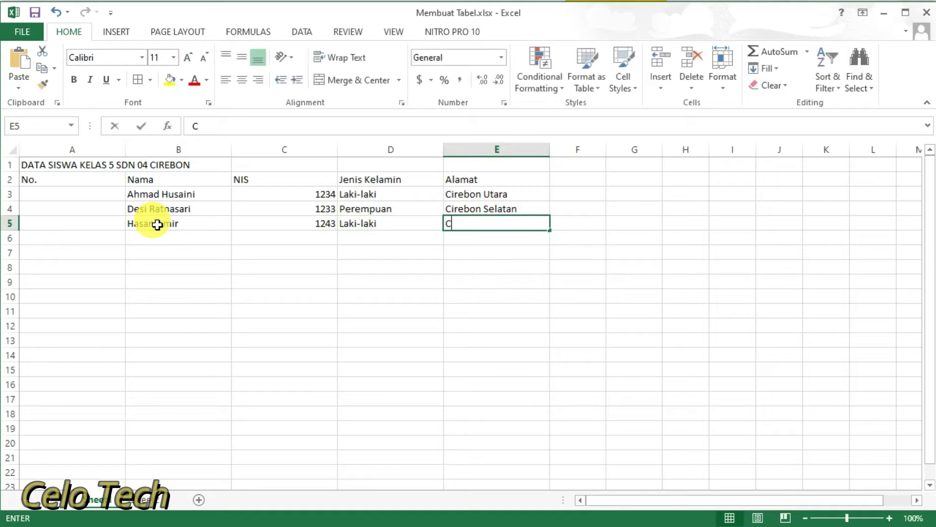
{"action": "type", "text": "irebon"}
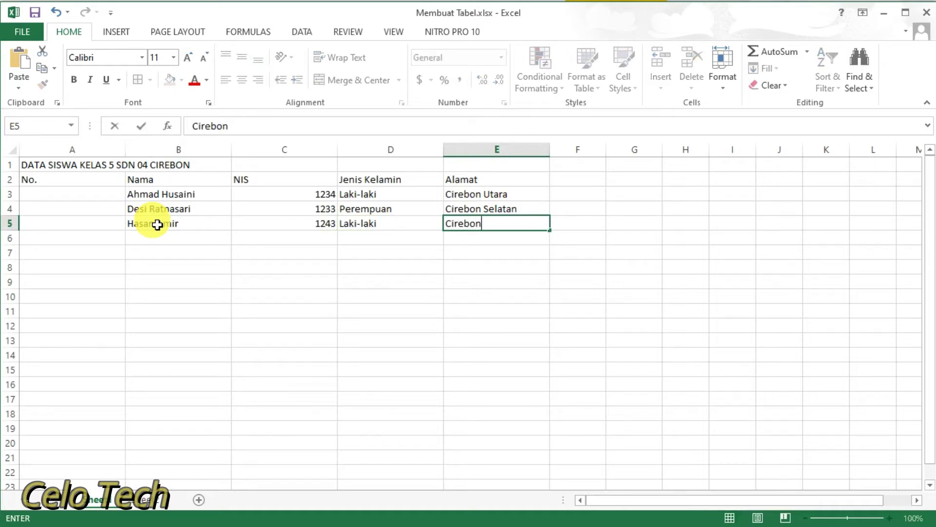
{"action": "type", "text": " Tengah"}
{"action": "key", "text": "Return"}
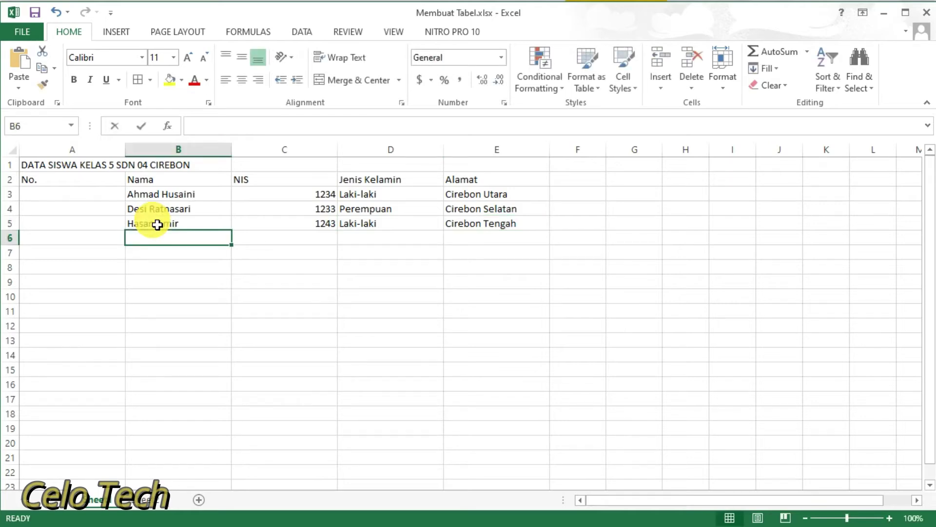
- Enter the fourth student's record in row 6, with name, NIS number, Perempuan as Jenis Kelamin and the student's address
{"action": "type", "text": "Yuyun"}
{"action": "type", "text": "ANidah"}
{"action": "key", "text": "Tab"}
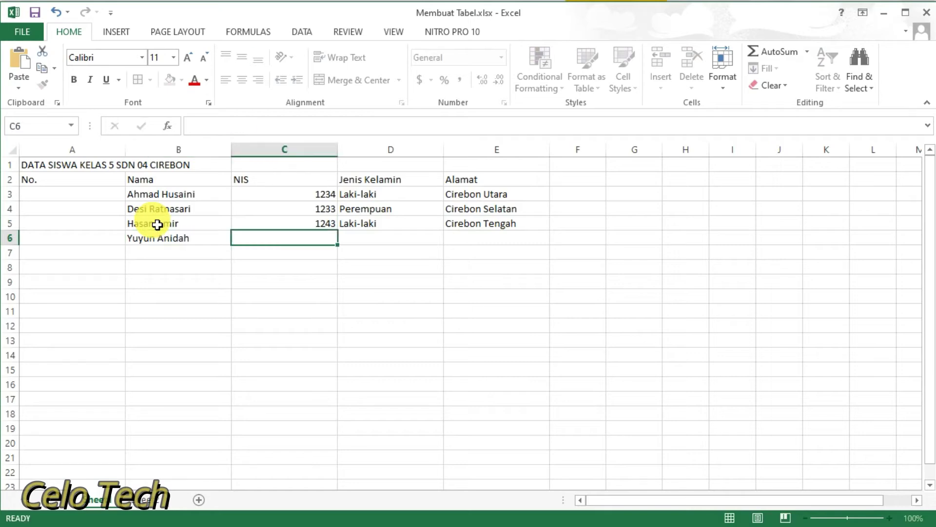
{"action": "type", "text": "1233"}
{"action": "key", "text": "Tab"}
{"action": "type", "text": "Pere"}
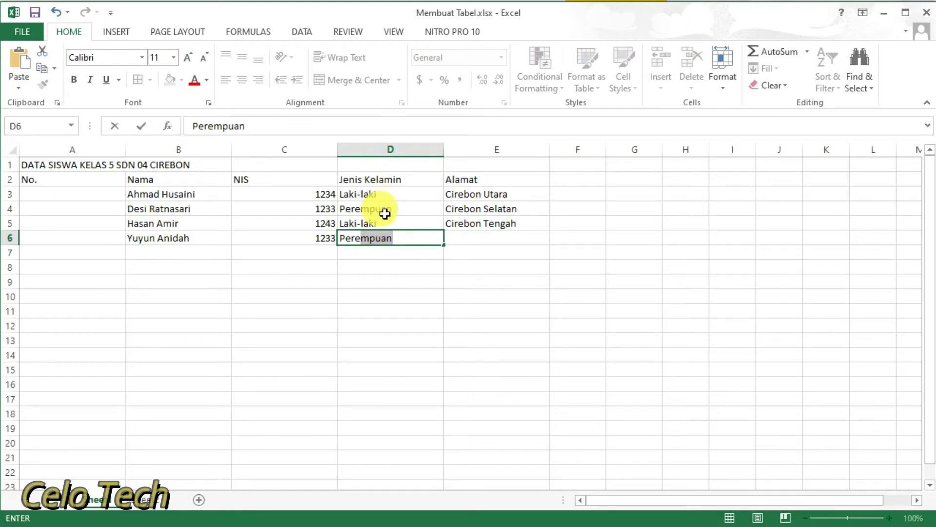
{"action": "key", "text": "Tab"}
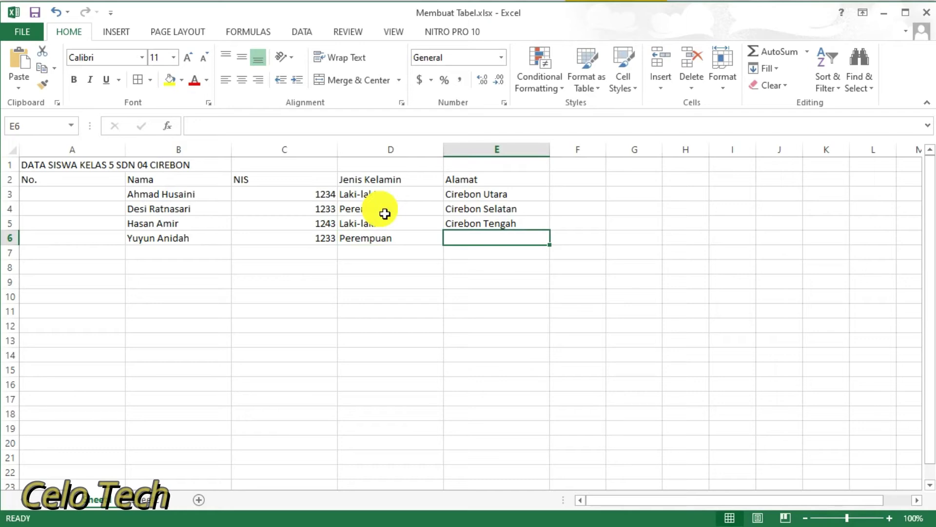
{"action": "type", "text": "Cie"}
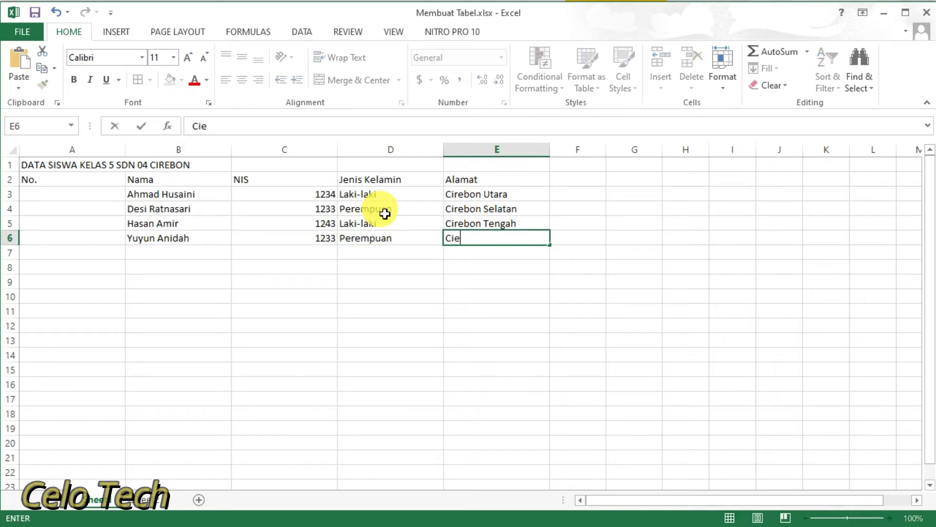
{"action": "type", "text": "ebon Barat"}
{"action": "key", "text": "Return"}
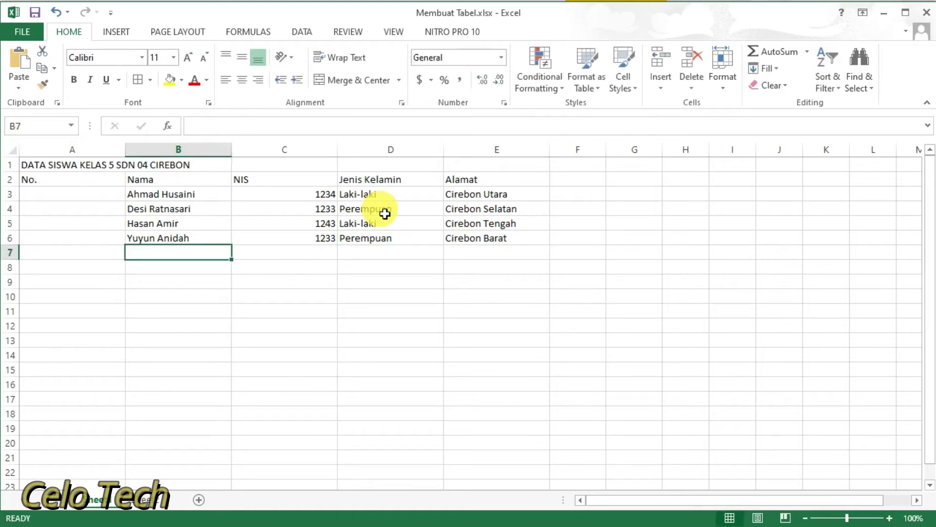
- Enter the row numbers 1 and 2 in cells A3 and A4 of the No. column
{"action": "left_click", "coordinate": [90, 202]}
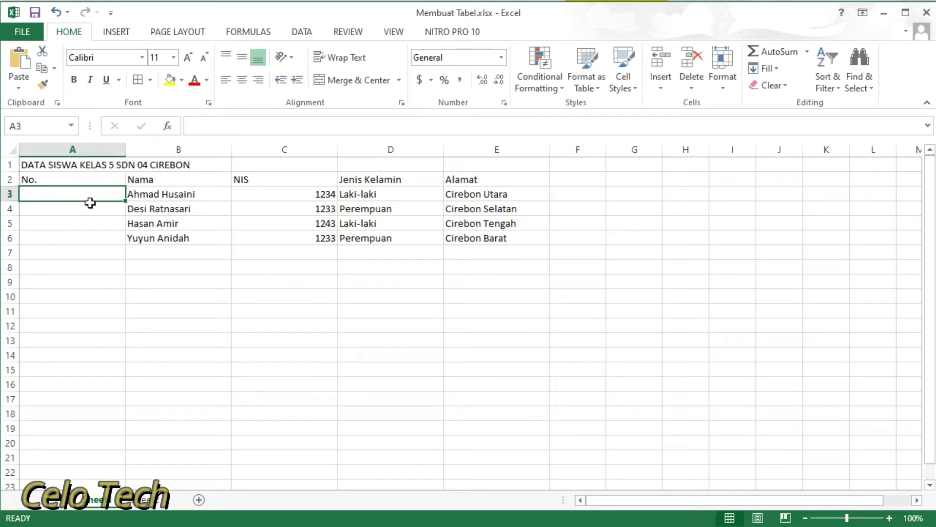
{"action": "left_click", "coordinate": [90, 202]}
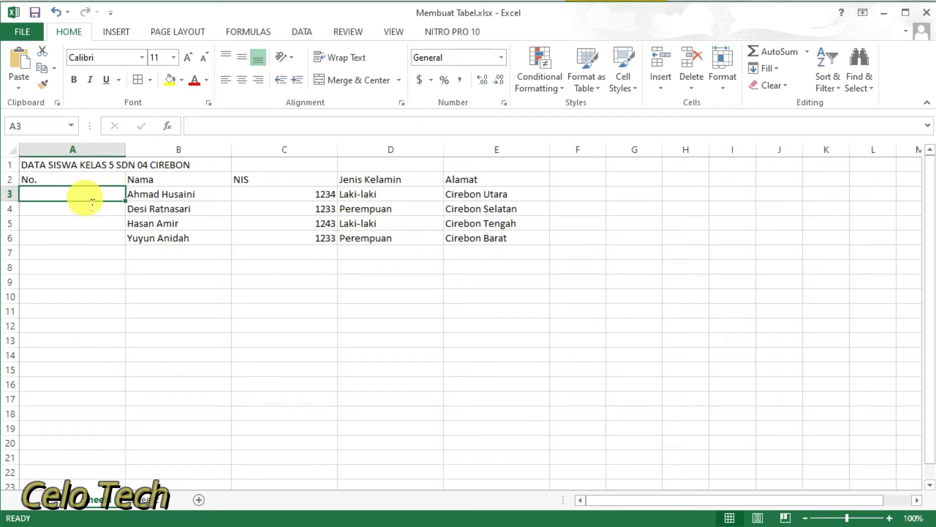
{"action": "type", "text": "1"}
{"action": "key", "text": "Return"}
{"action": "type", "text": "2"}
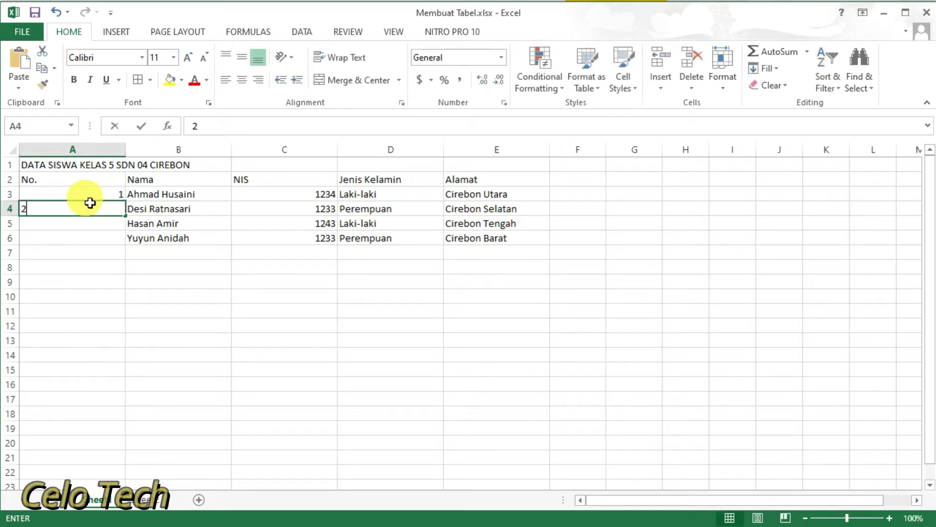
{"action": "key", "text": "Return"}
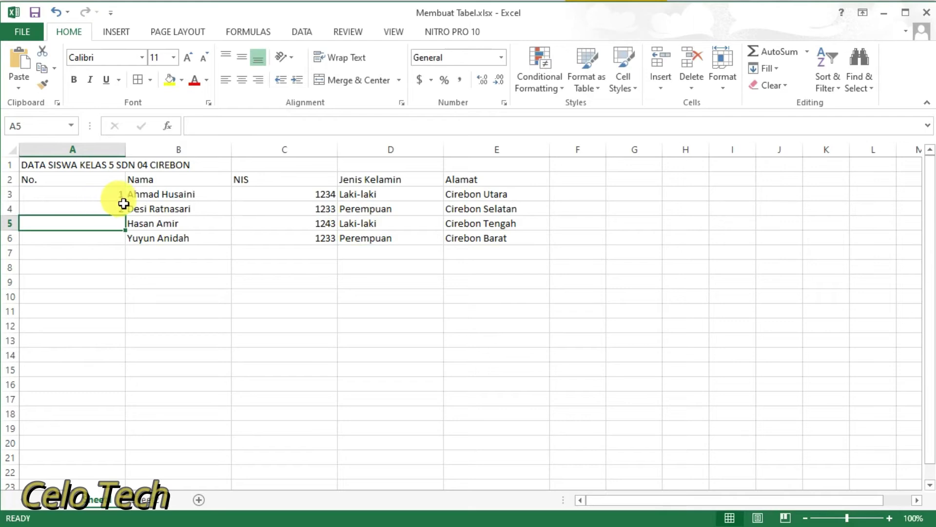
- Fill the number series from A3:A4 down the No. column to A21 and shorten it to end at A6
{"action": "left_click", "coordinate": [108, 199]}
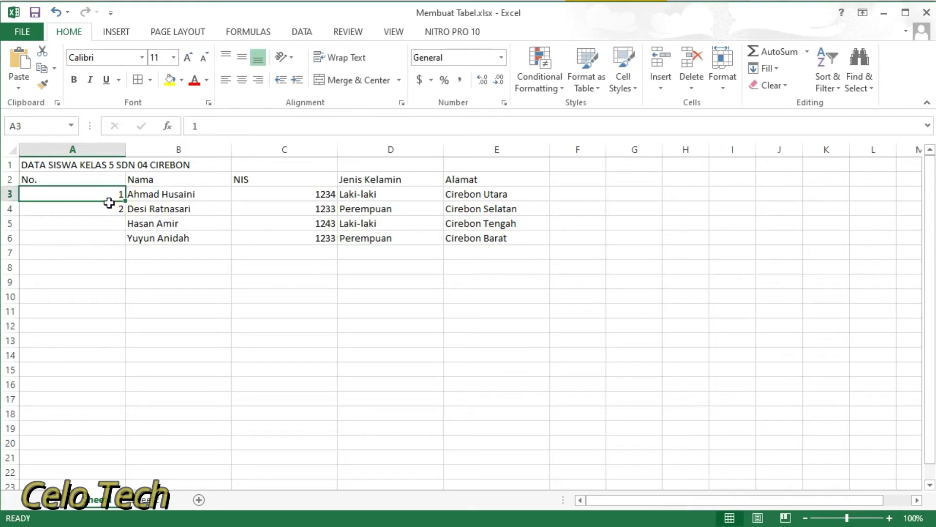
{"action": "left_click_drag", "start_coordinate": [109, 200], "coordinate": [108, 209]}
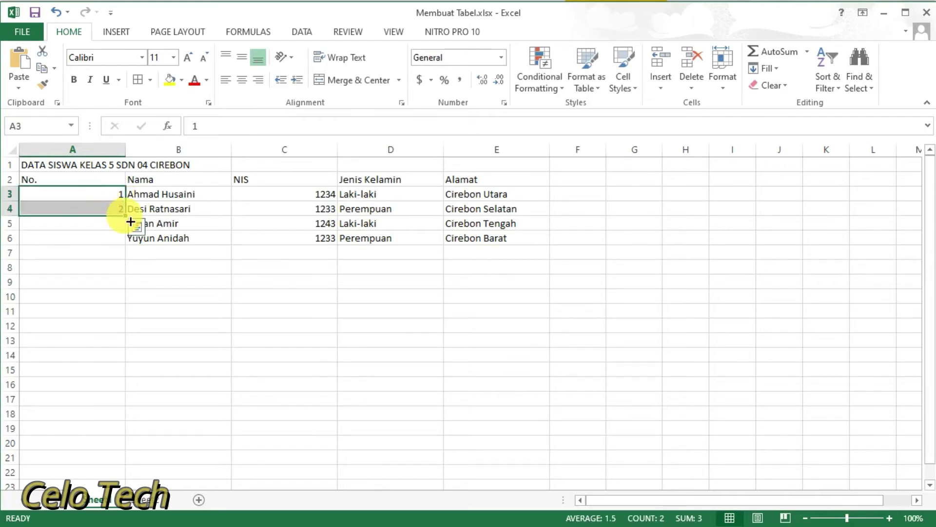
{"action": "left_click_drag", "start_coordinate": [129, 220], "coordinate": [132, 468]}
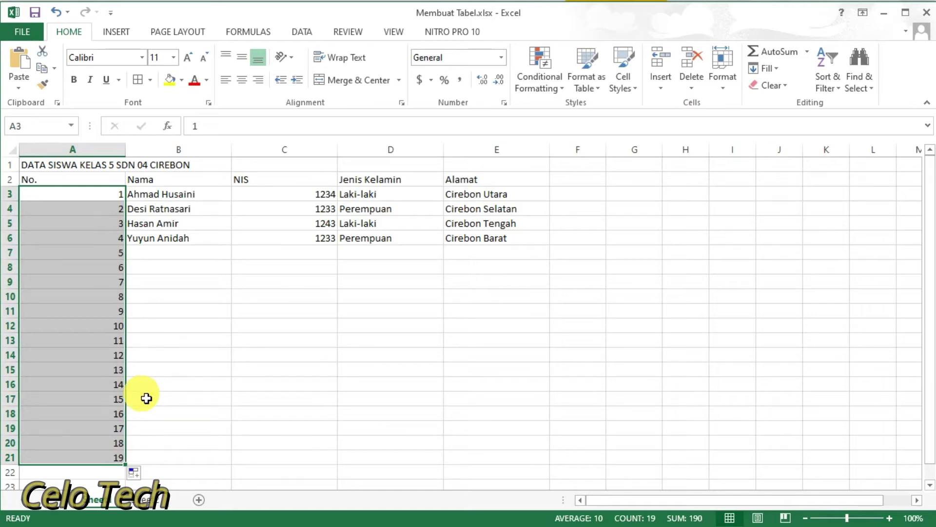
{"action": "left_click_drag", "start_coordinate": [126, 464], "coordinate": [126, 246]}
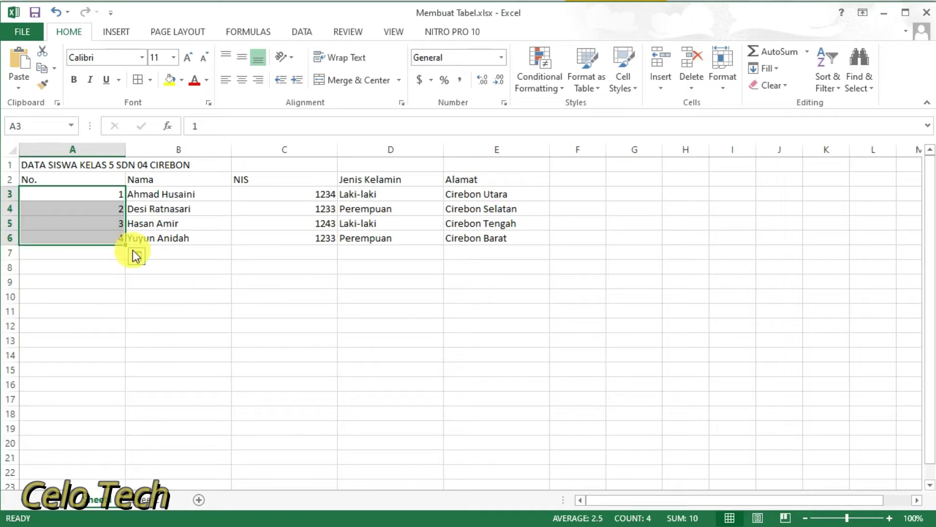
- Merge and center the title DATA SISWA KELAS 5 SDN 04 CIREBON across cells A1:E1
{"action": "left_click", "coordinate": [189, 263]}
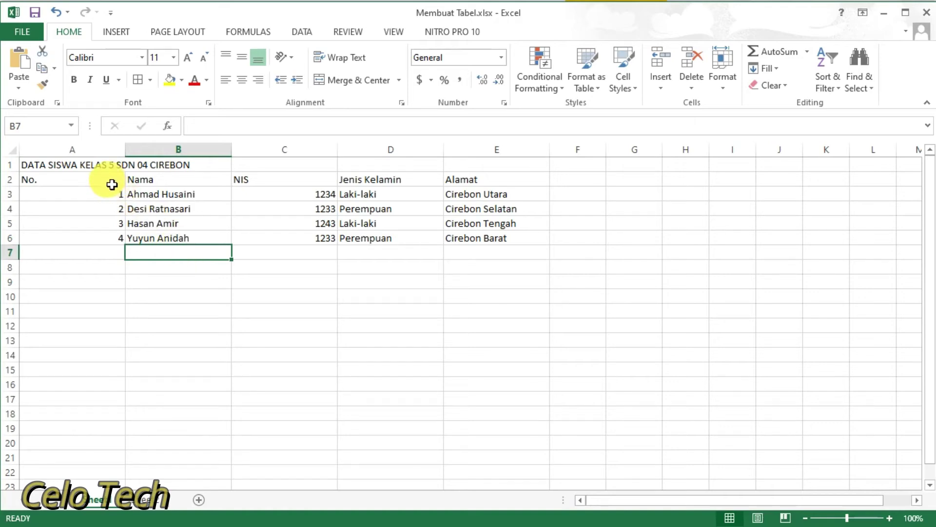
{"action": "left_click", "coordinate": [39, 168]}
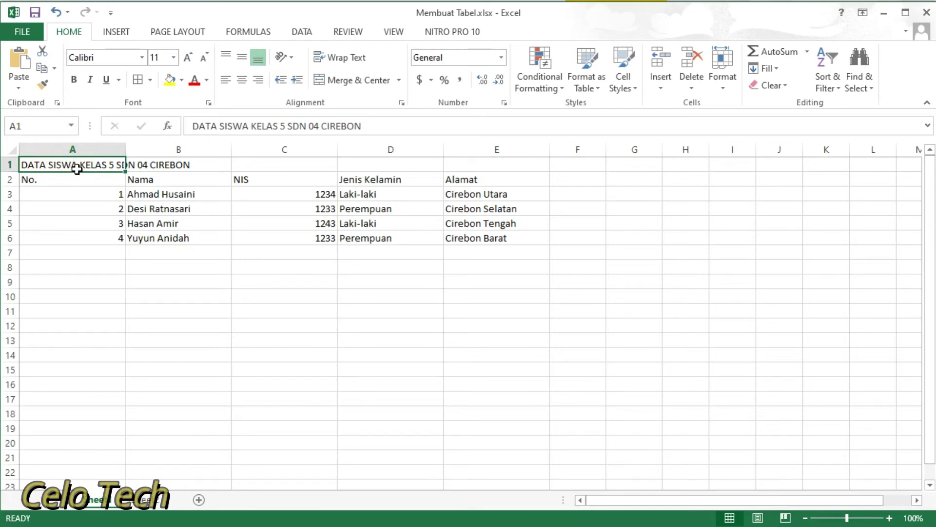
{"action": "left_click_drag", "start_coordinate": [114, 172], "coordinate": [480, 169]}
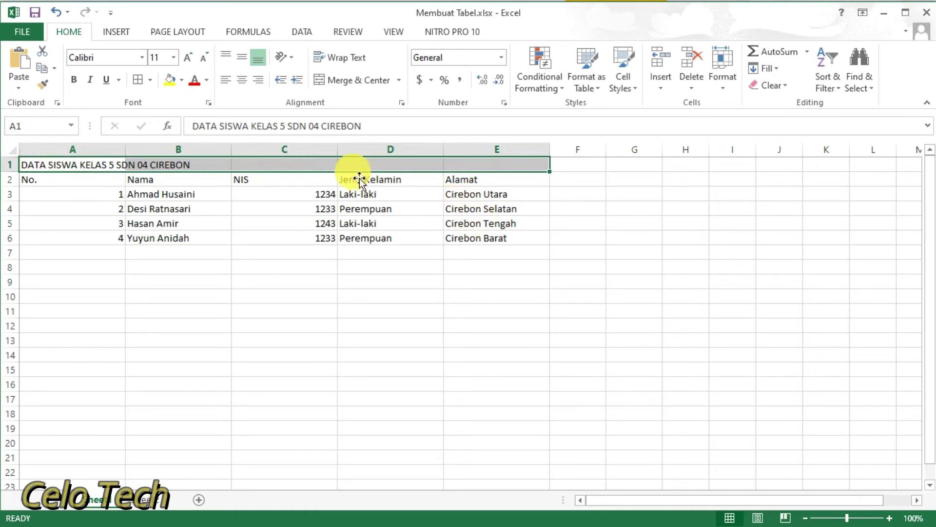
{"action": "right_click", "coordinate": [339, 174]}
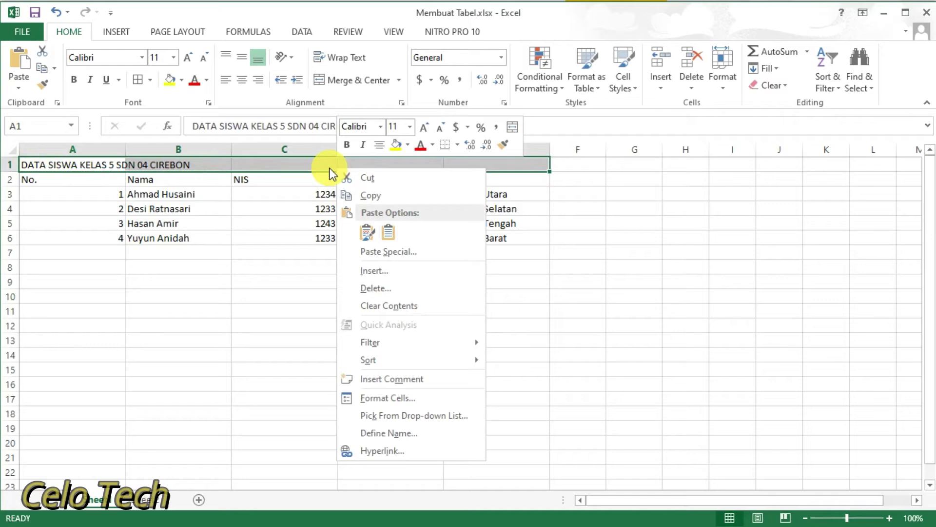
{"action": "left_click", "coordinate": [322, 169]}
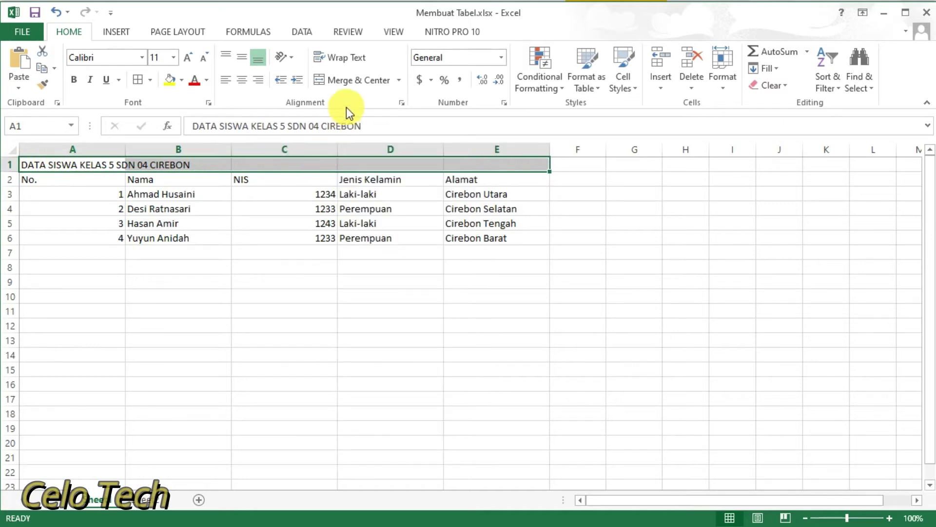
{"action": "left_click", "coordinate": [339, 83]}
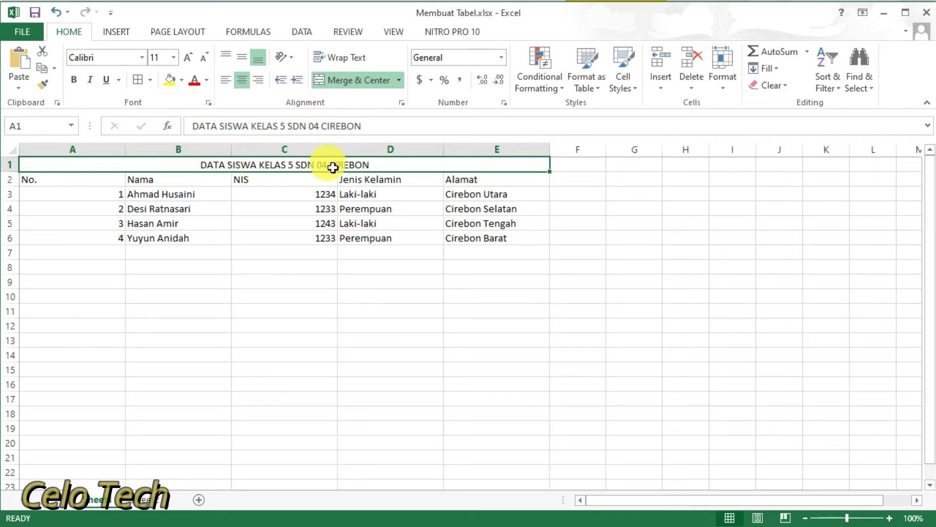
{"action": "left_click", "coordinate": [362, 170]}
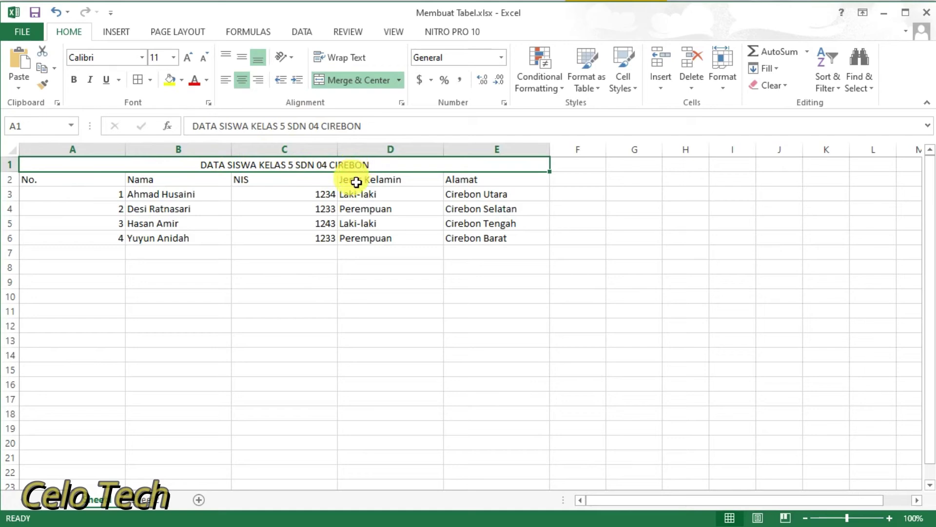
{"action": "left_click", "coordinate": [358, 179]}
{"action": "left_click", "coordinate": [270, 165]}
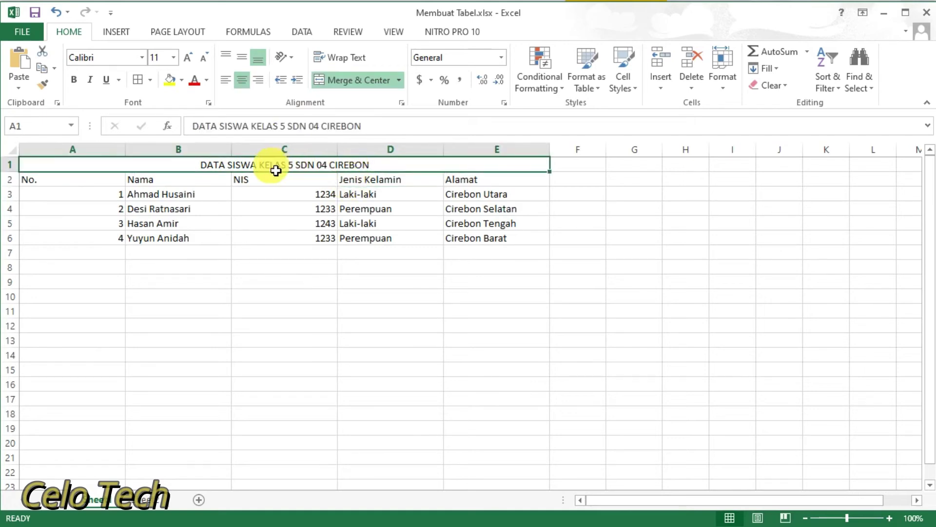
- Apply All Borders to the student data range A2:E6 and undo the borders
{"action": "left_click", "coordinate": [80, 187]}
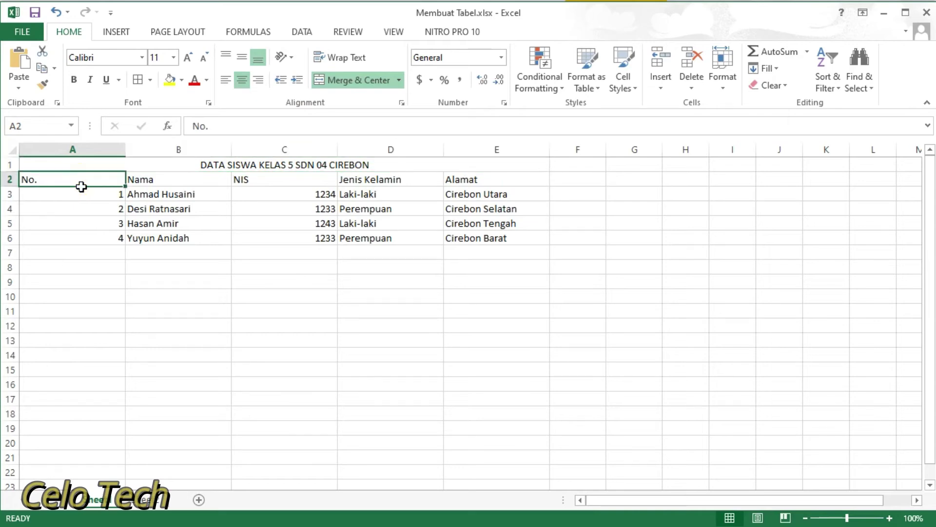
{"action": "left_click_drag", "start_coordinate": [92, 190], "coordinate": [476, 242]}
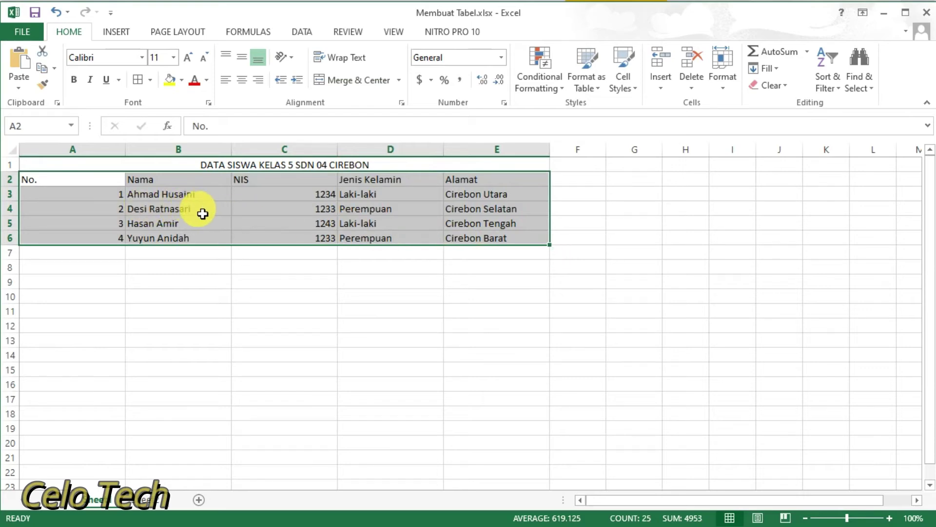
{"action": "left_click", "coordinate": [150, 82]}
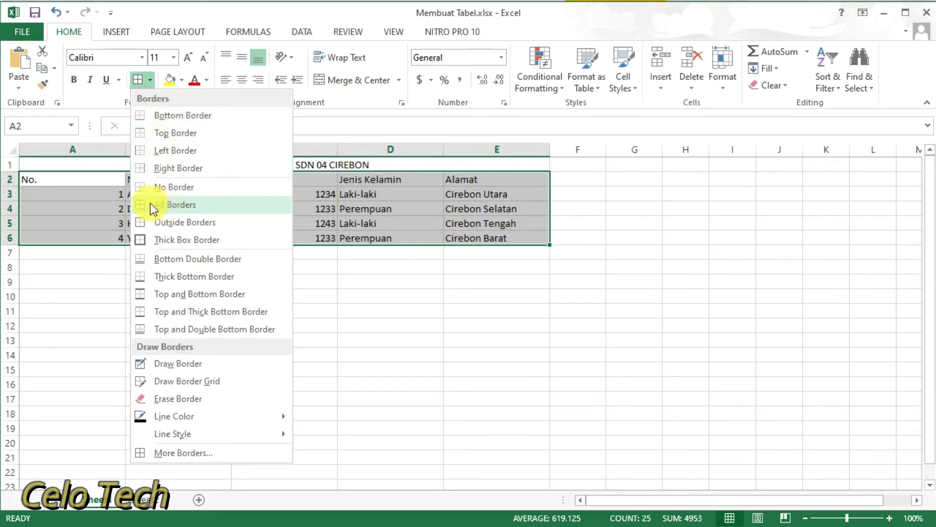
{"action": "left_click", "coordinate": [166, 205]}
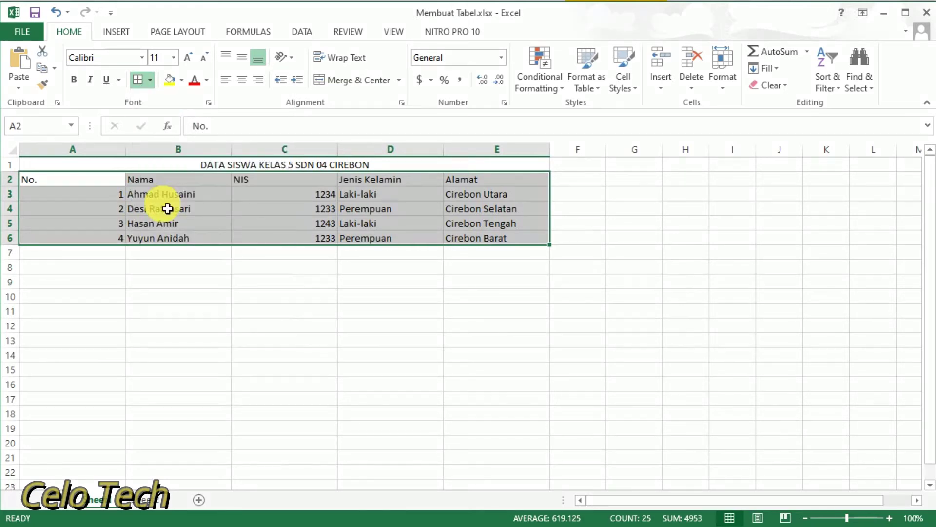
{"action": "left_click", "coordinate": [260, 267]}
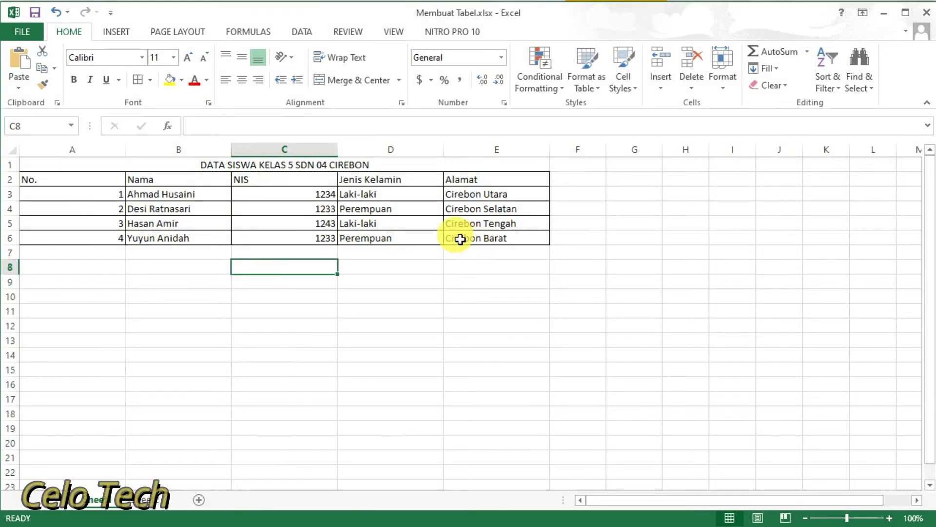
{"action": "left_click_drag", "start_coordinate": [96, 181], "coordinate": [463, 250]}
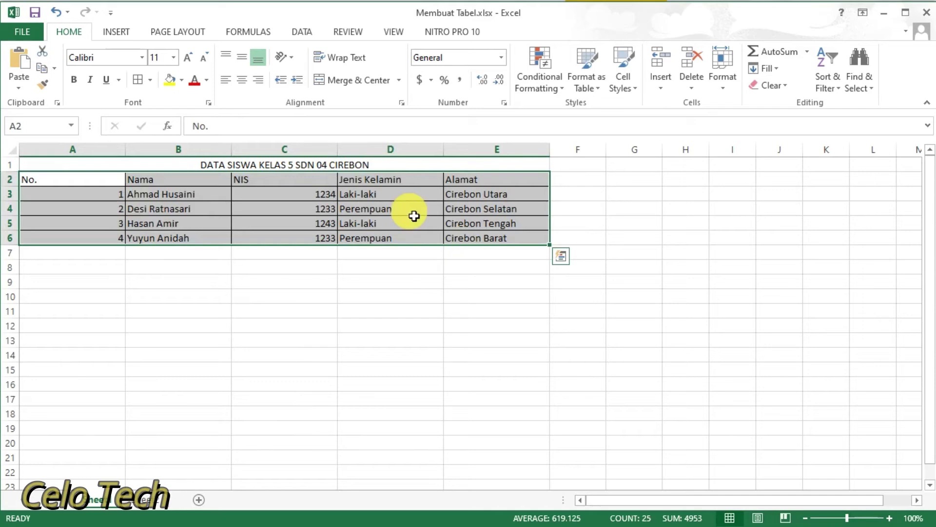
{"action": "key", "text": "ctrl+z"}
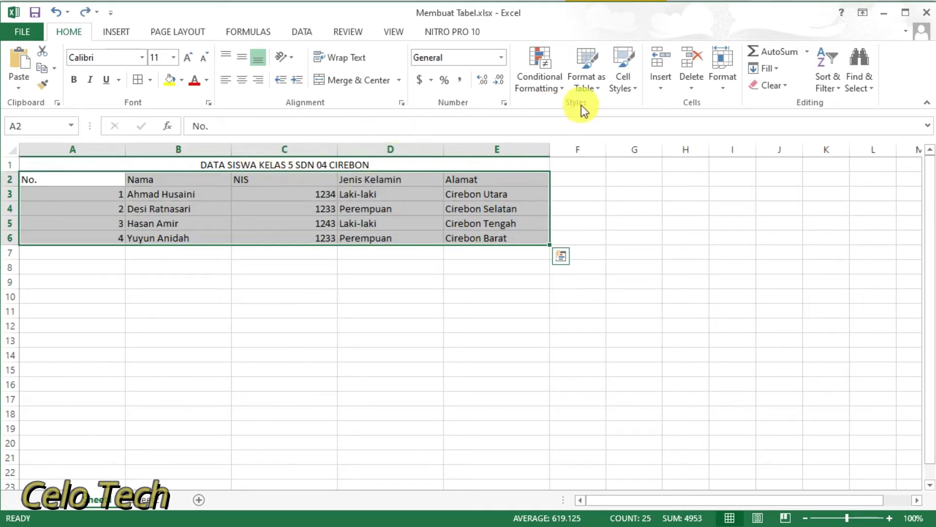
- Format A2:E6 as a table with headers, using the black-header, gray-banded Medium style
{"action": "left_click", "coordinate": [600, 86]}
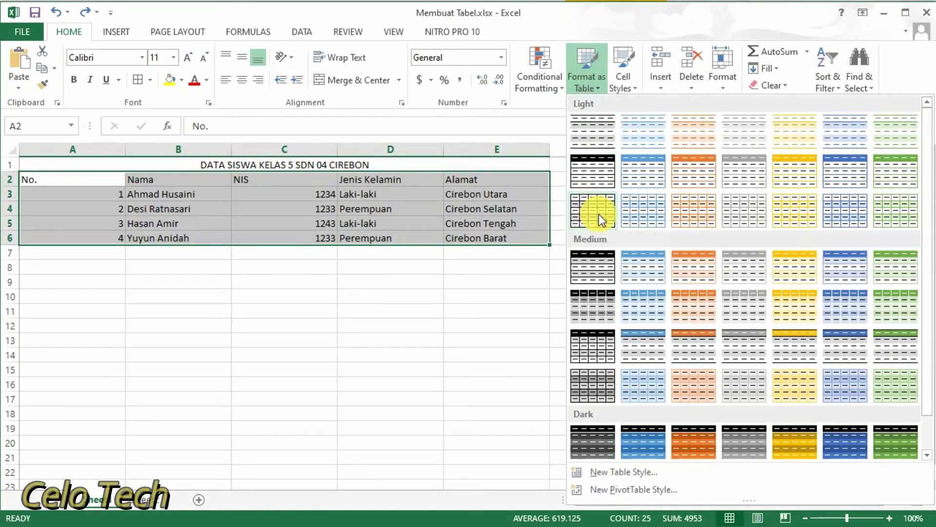
{"action": "left_click", "coordinate": [599, 312]}
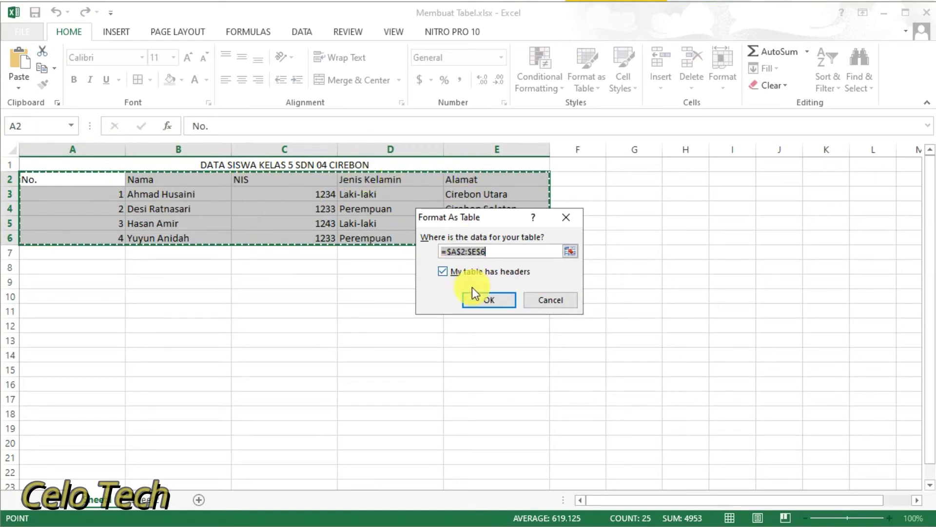
{"action": "left_click", "coordinate": [481, 299]}
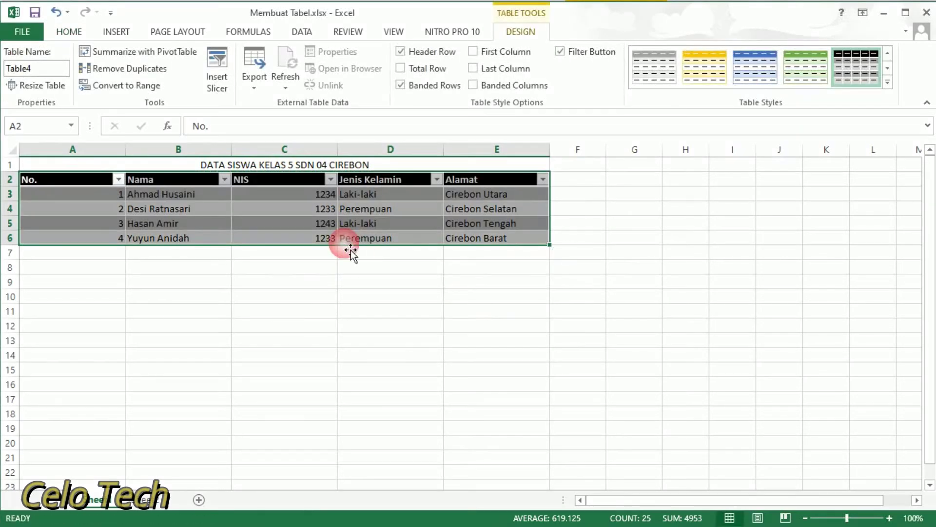
{"action": "left_click", "coordinate": [302, 241]}
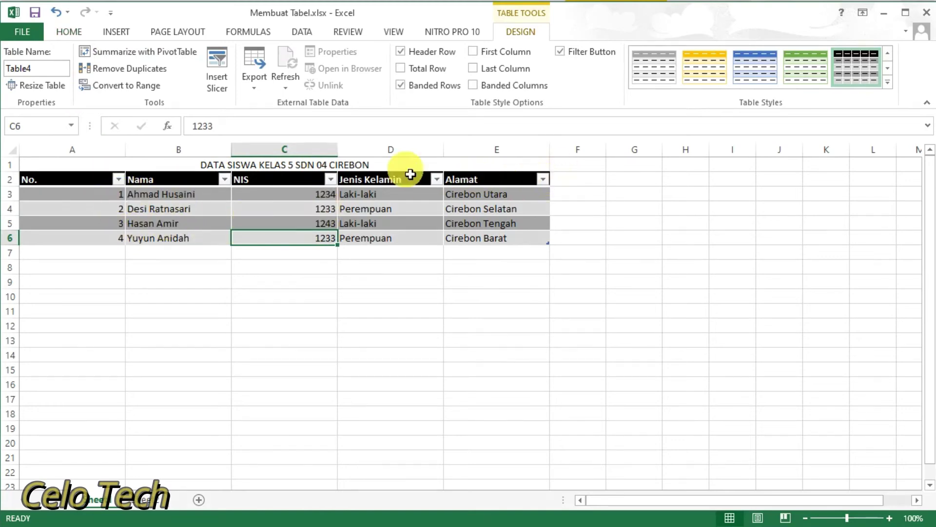
- Change the student table's style to the light blue banded Medium style
{"action": "left_click", "coordinate": [93, 184]}
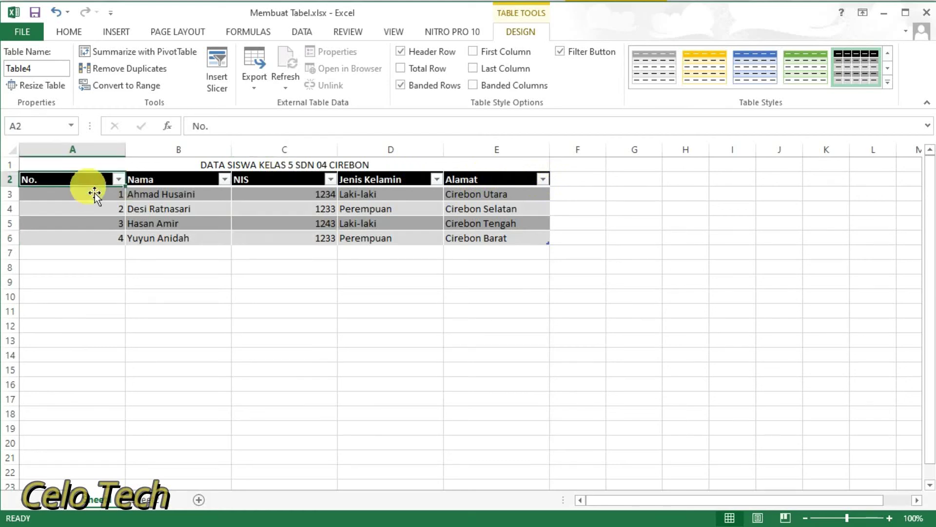
{"action": "left_click", "coordinate": [739, 73]}
{"action": "left_click", "coordinate": [806, 66]}
{"action": "left_click", "coordinate": [863, 73]}
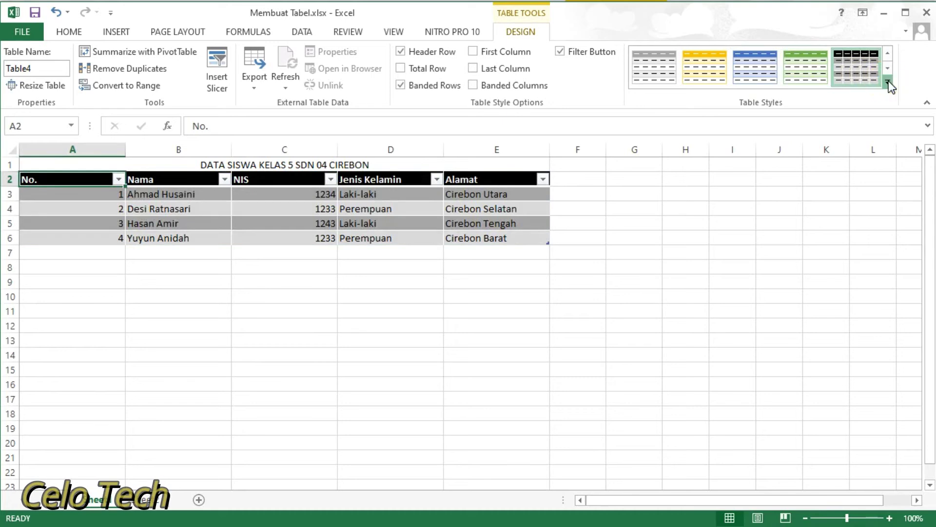
{"action": "left_click", "coordinate": [888, 82]}
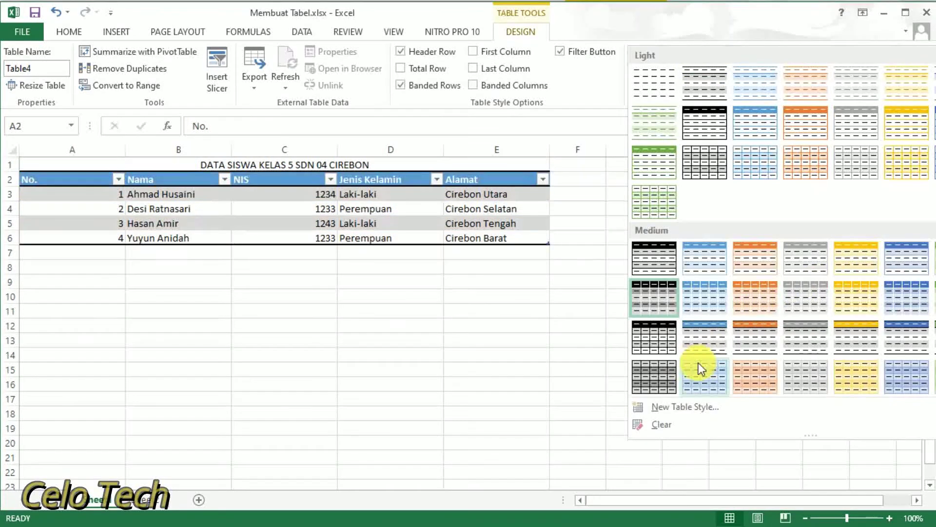
{"action": "left_click", "coordinate": [688, 373]}
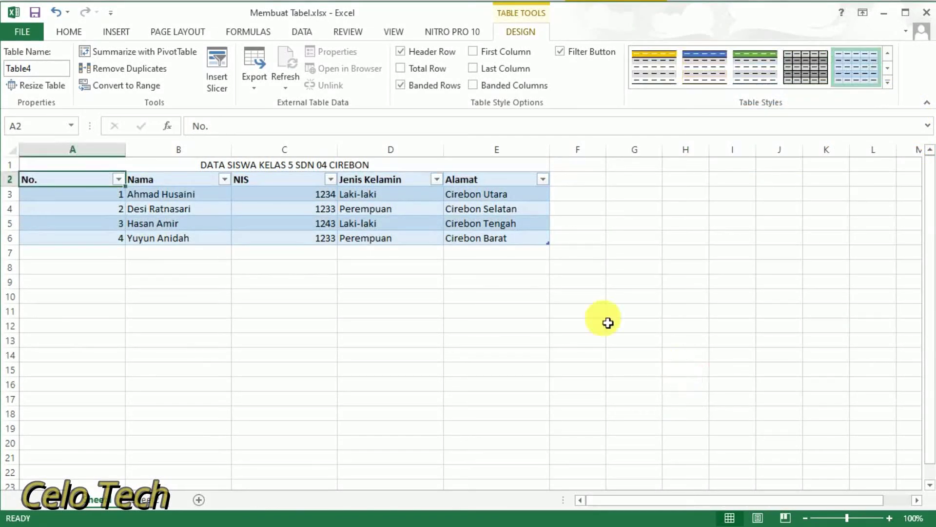
{"action": "left_click", "coordinate": [503, 277]}
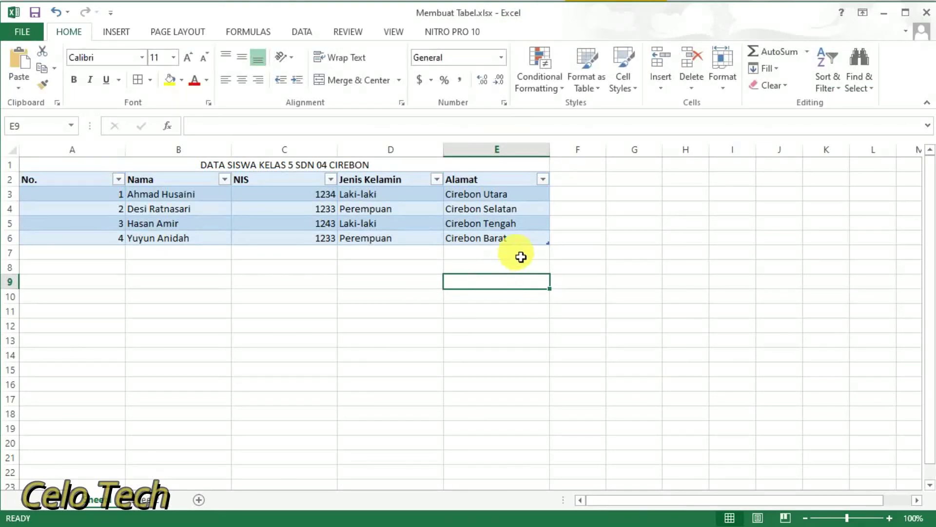
- Clear the table style from the student table A2:E6
{"action": "left_click", "coordinate": [523, 242]}
{"action": "left_click_drag", "start_coordinate": [484, 227], "coordinate": [104, 176]}
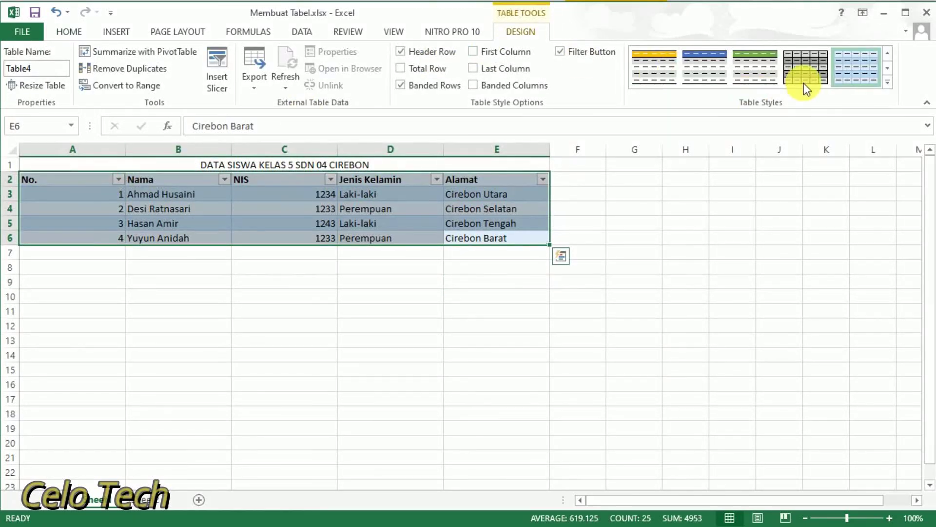
{"action": "left_click", "coordinate": [886, 82]}
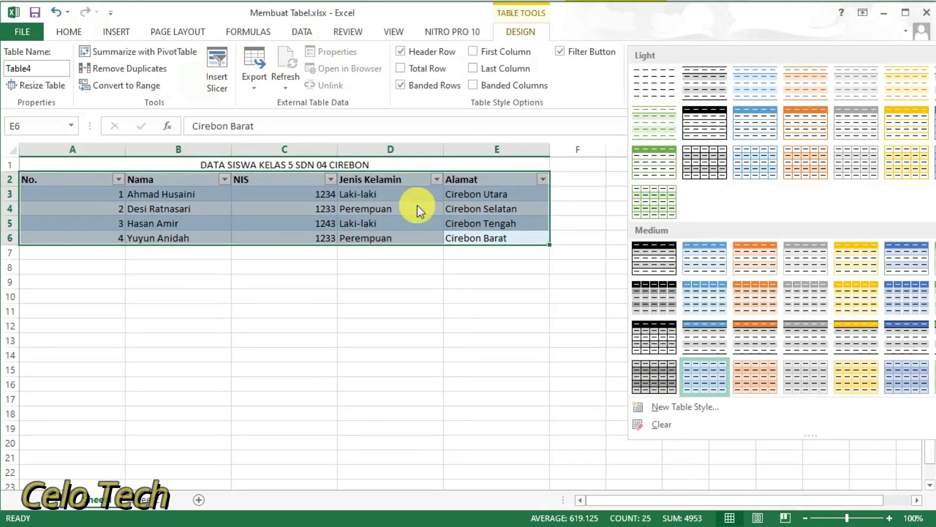
{"action": "left_click", "coordinate": [657, 425]}
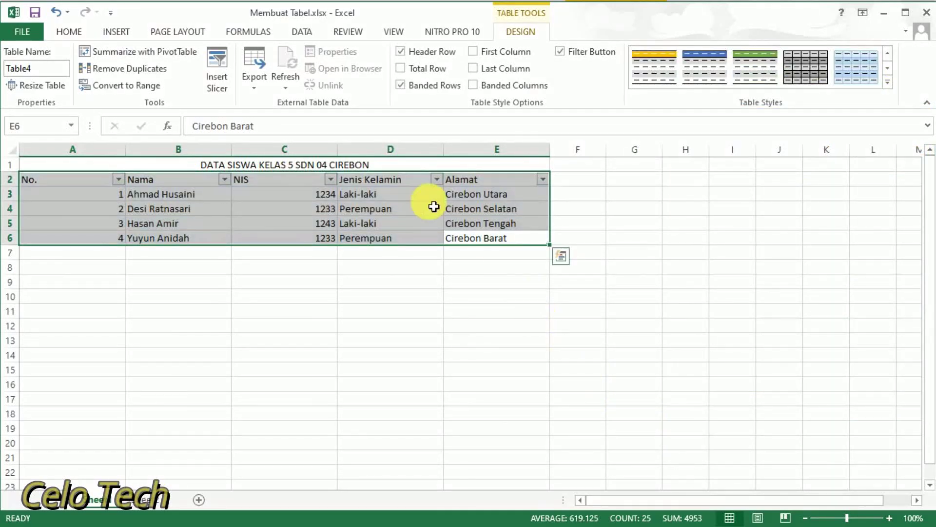
{"action": "left_click", "coordinate": [155, 195]}
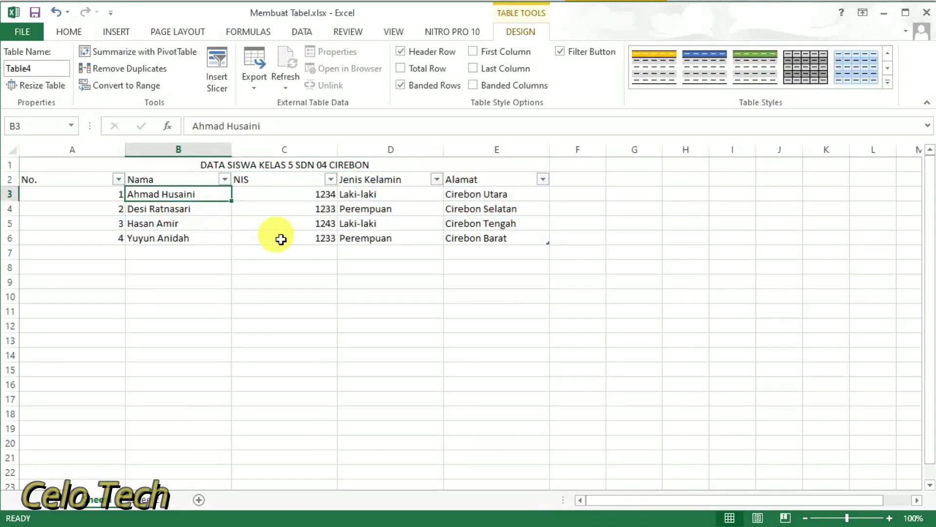
- Apply All Borders to the whole student table A2:E6
{"action": "left_click_drag", "start_coordinate": [492, 238], "coordinate": [30, 179]}
{"action": "left_click", "coordinate": [71, 32]}
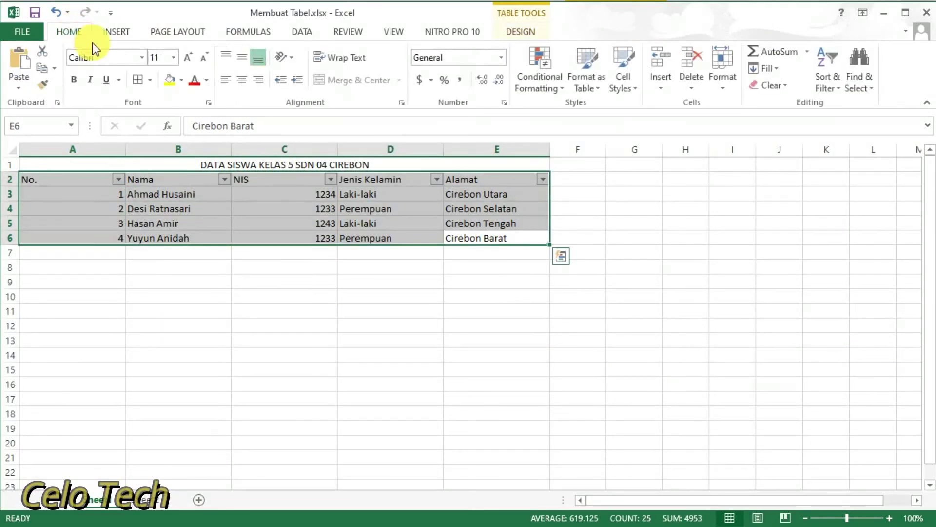
{"action": "left_click", "coordinate": [137, 80]}
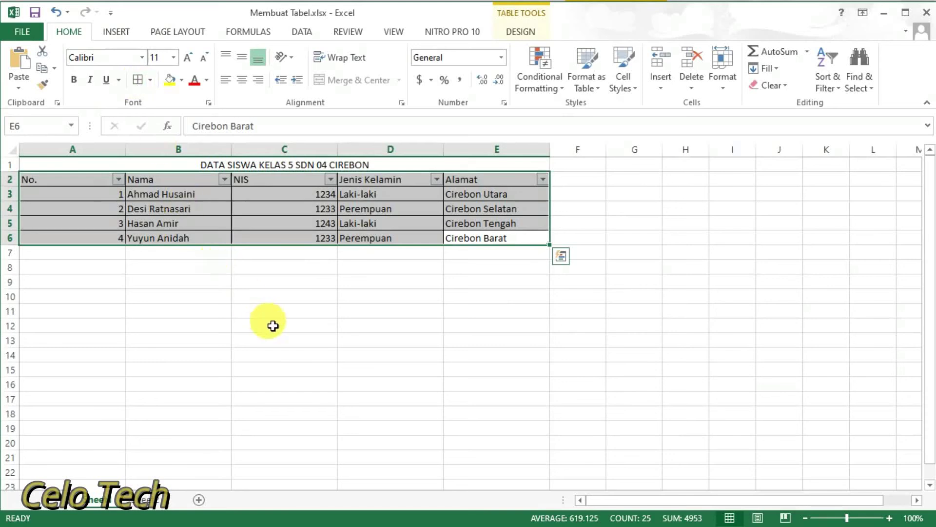
{"action": "left_click", "coordinate": [272, 325]}
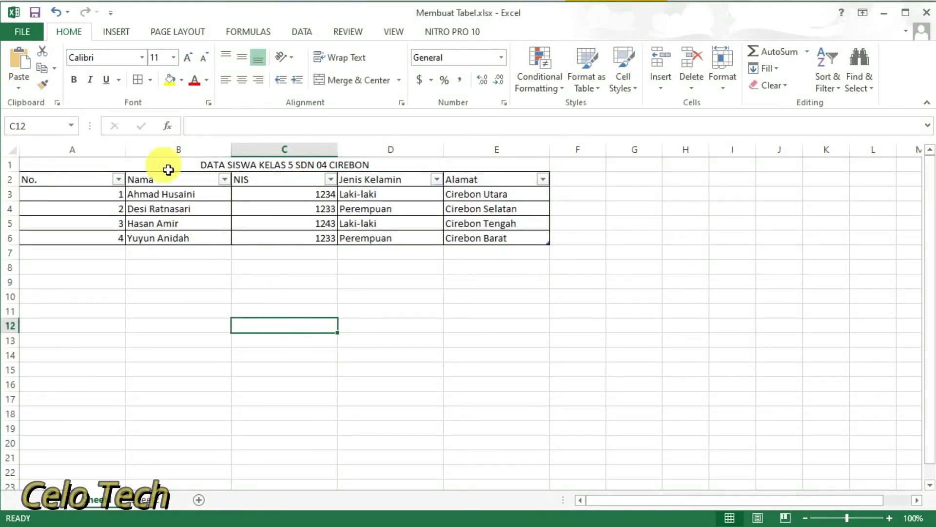
- Insert a new table over the empty range C12:F17 without marking it as having headers
{"action": "left_click", "coordinate": [117, 33]}
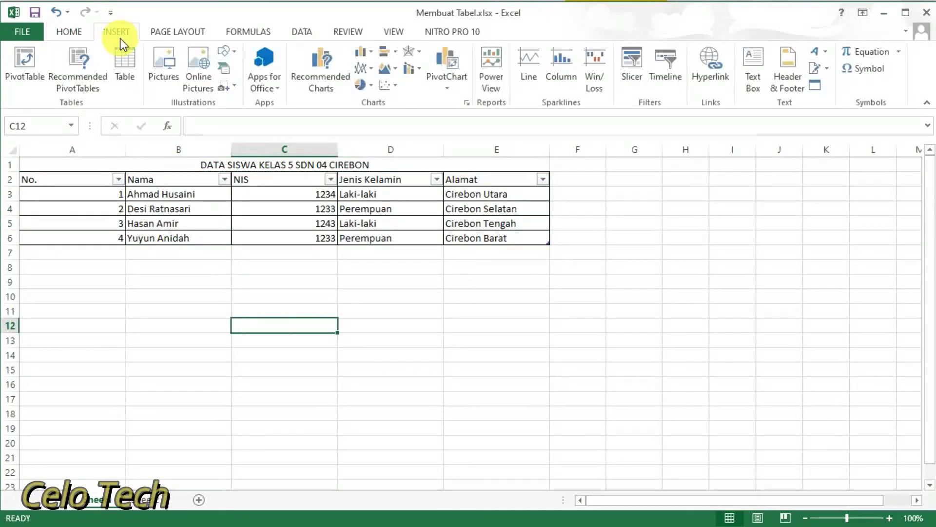
{"action": "left_click", "coordinate": [125, 56]}
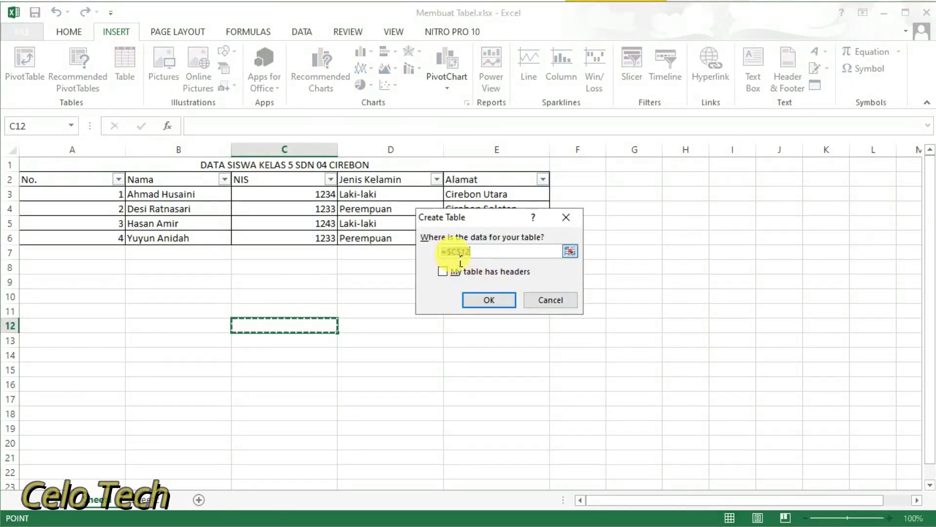
{"action": "left_click", "coordinate": [297, 329]}
{"action": "left_click_drag", "start_coordinate": [349, 345], "coordinate": [595, 401]}
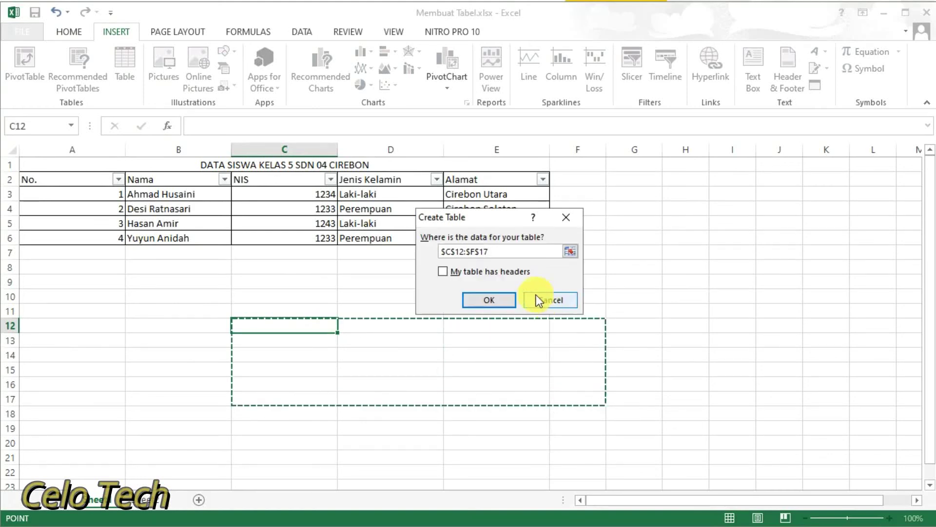
{"action": "left_click", "coordinate": [487, 299]}
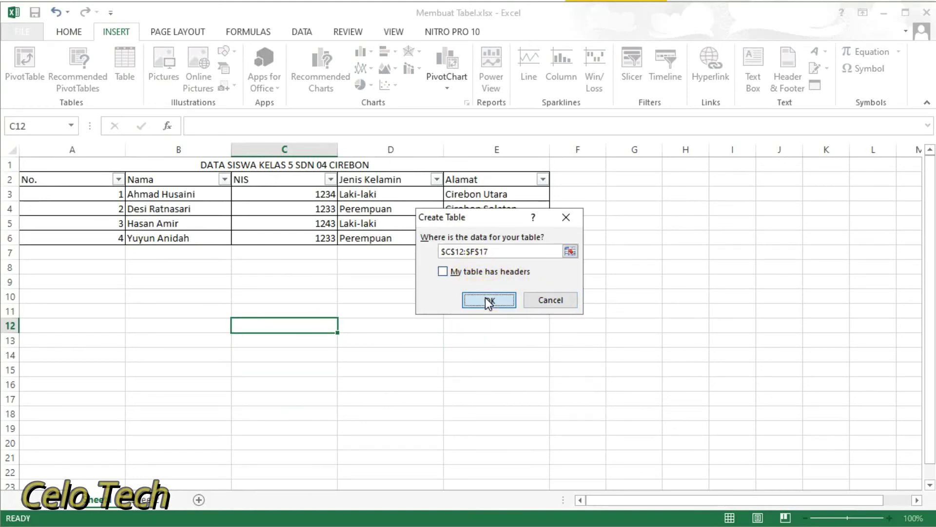
- Undo the insertion of the empty table that starts at C12
{"action": "left_click", "coordinate": [334, 324]}
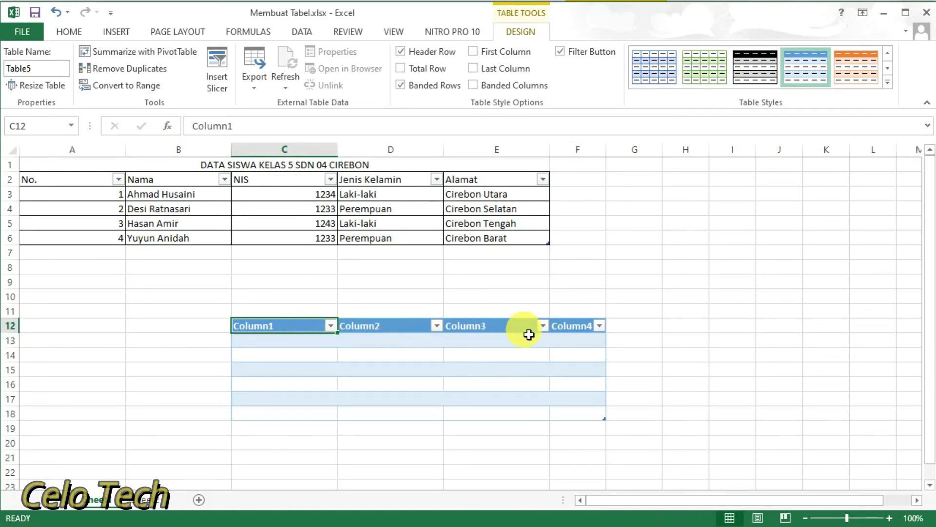
{"action": "left_click", "coordinate": [573, 334]}
{"action": "key", "text": "ctrl+a"}
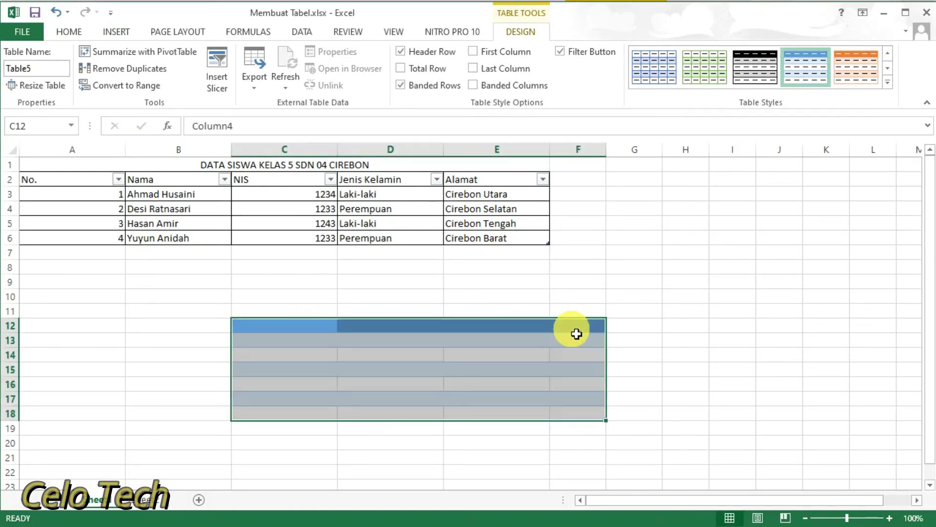
{"action": "key", "text": "ctrl+z"}
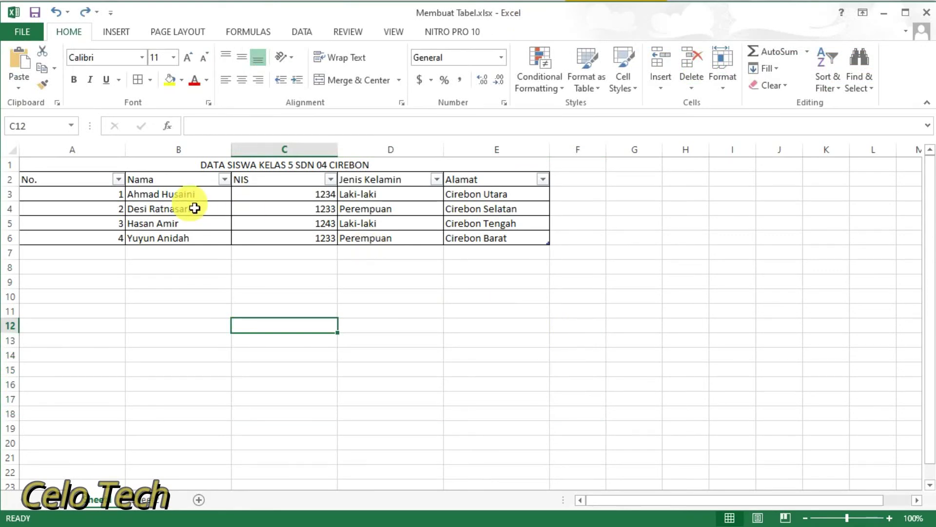
- AutoFit the widths of columns A to E to the contents of the student table
{"action": "left_click", "coordinate": [95, 182]}
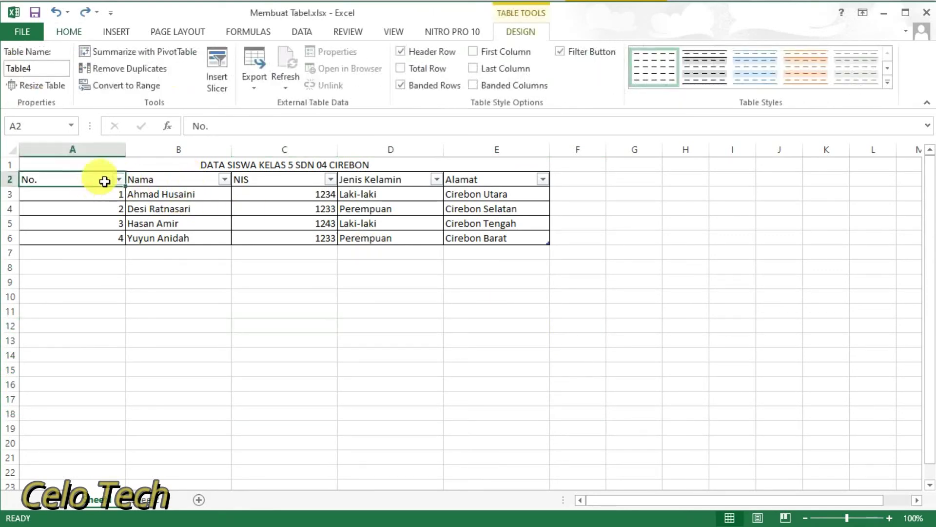
{"action": "double_click", "coordinate": [133, 157]}
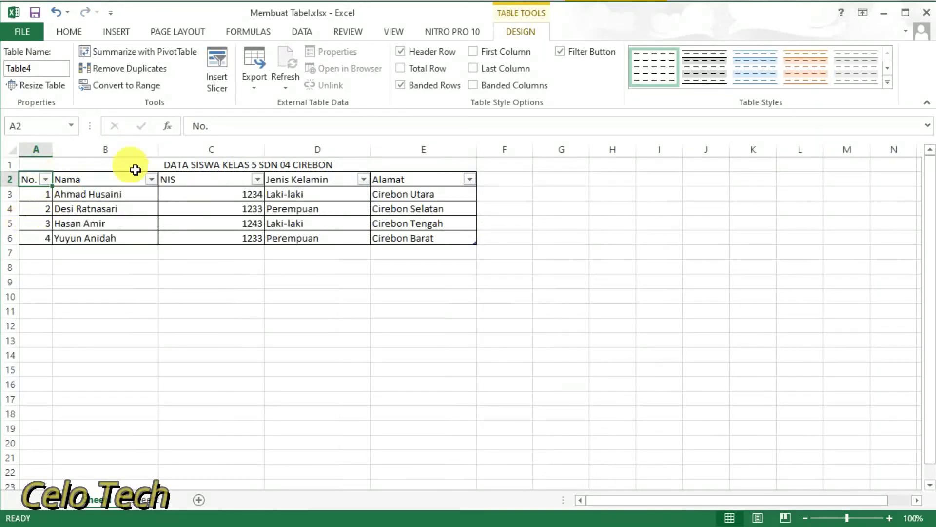
{"action": "double_click", "coordinate": [158, 156]}
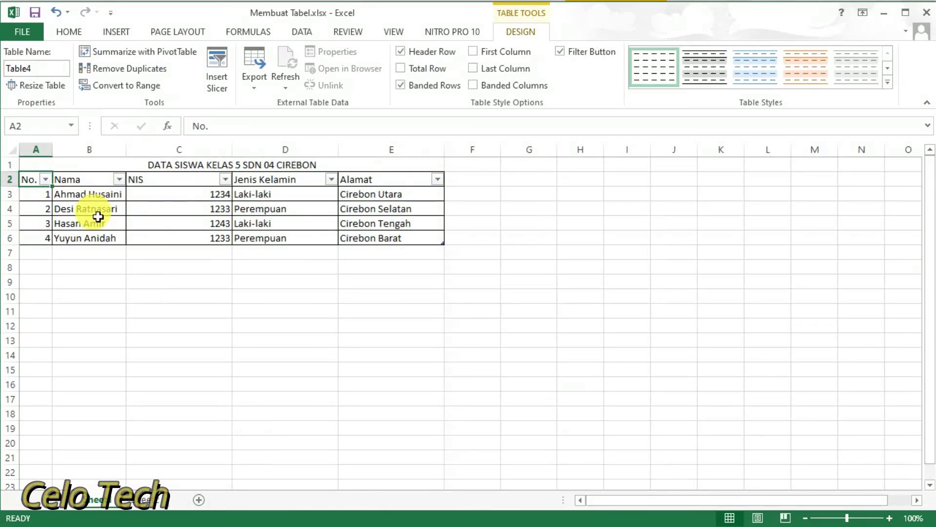
{"action": "double_click", "coordinate": [232, 150]}
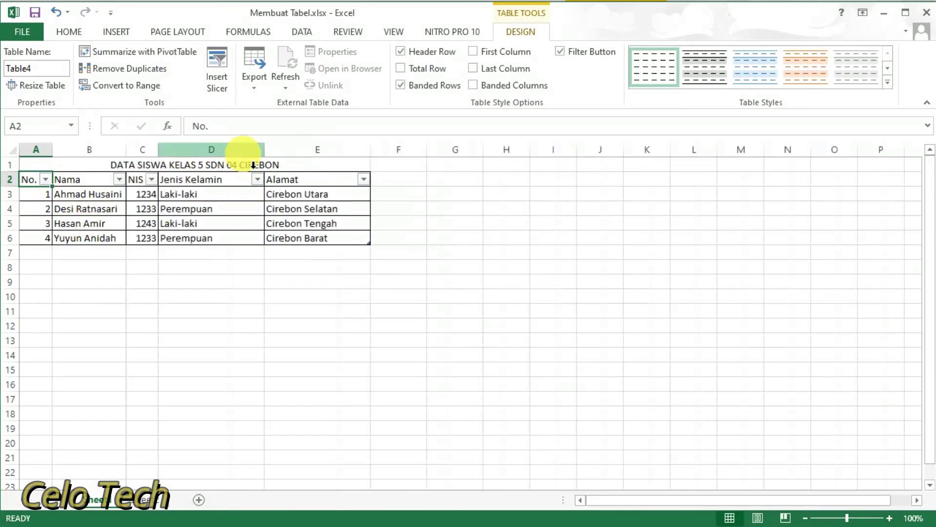
{"action": "double_click", "coordinate": [264, 151]}
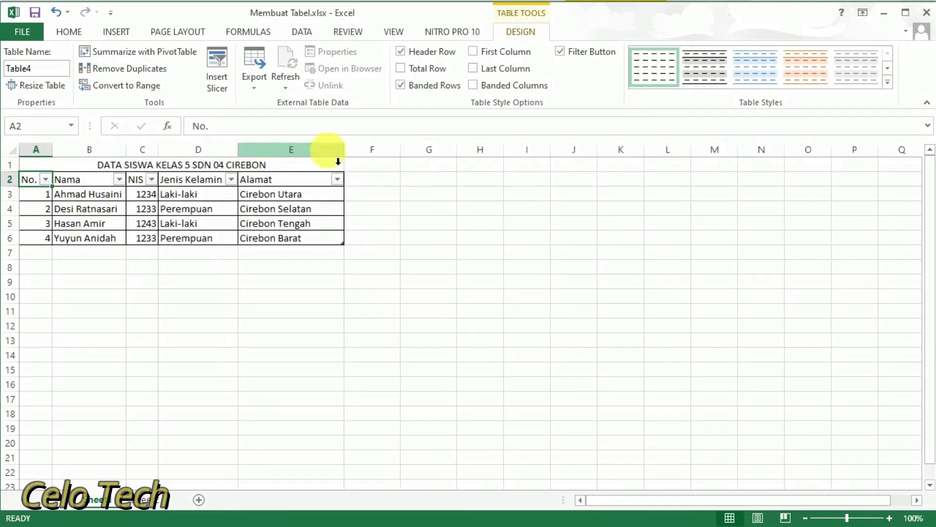
{"action": "double_click", "coordinate": [344, 151]}
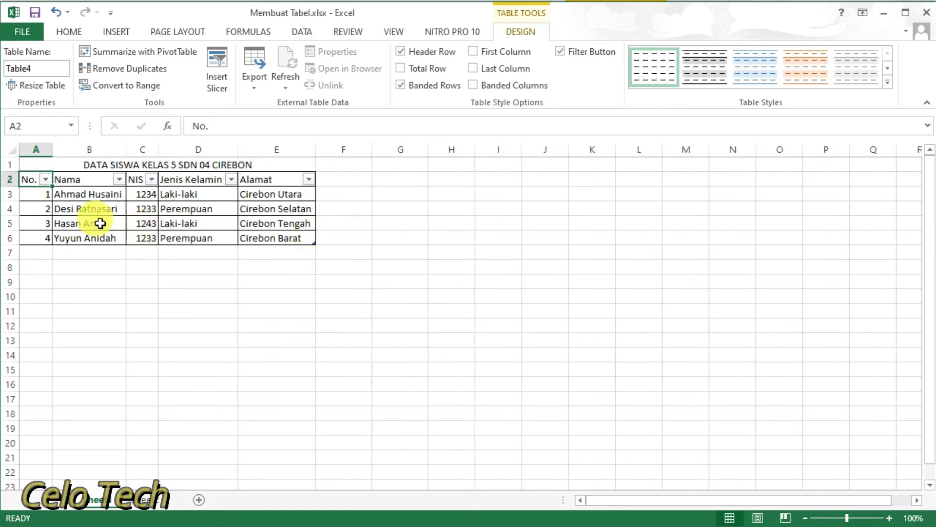
{"action": "left_click", "coordinate": [137, 211]}
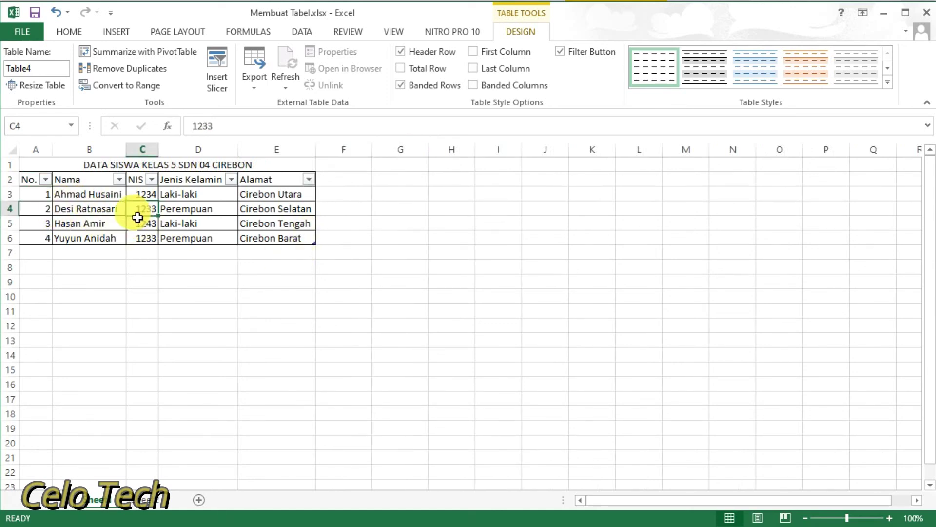
- Set the font size of the title and the whole student table, A1:E6, to 12
{"action": "left_click", "coordinate": [46, 169]}
{"action": "left_click_drag", "start_coordinate": [93, 187], "coordinate": [272, 241]}
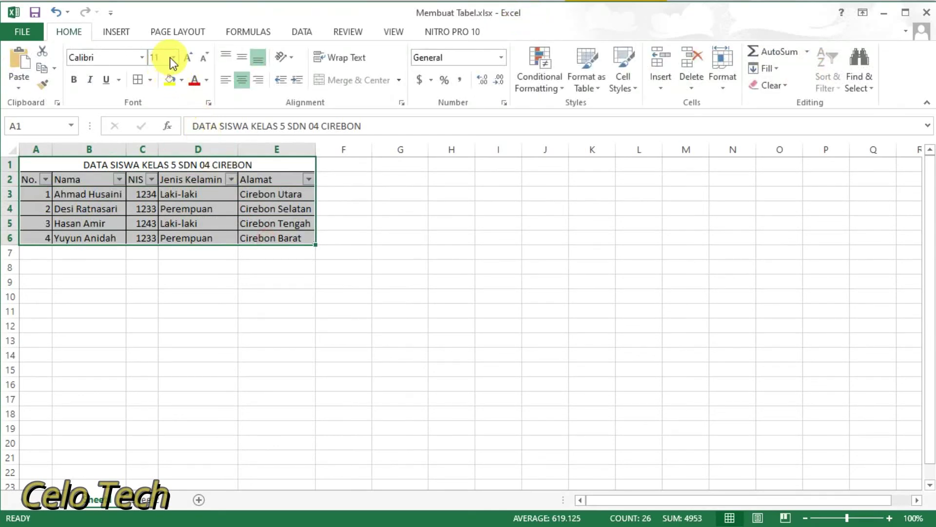
{"action": "left_click", "coordinate": [171, 57]}
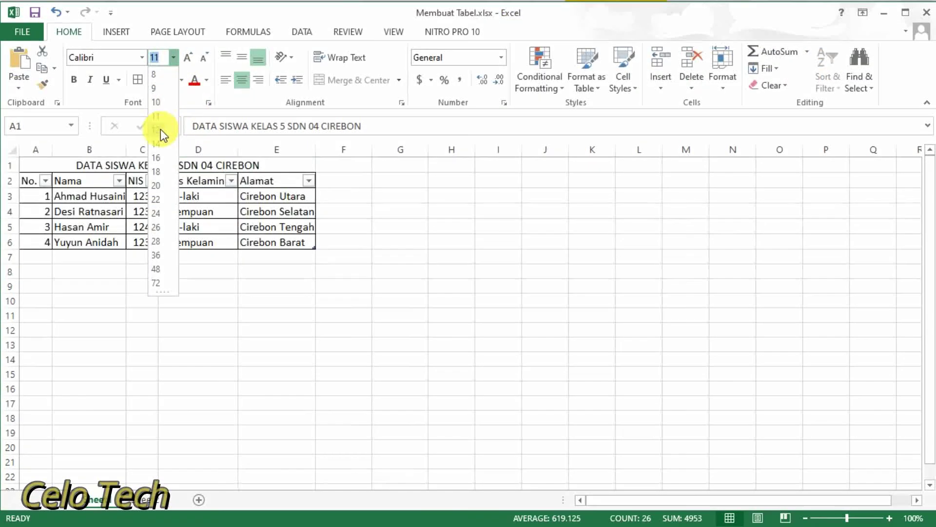
{"action": "left_click", "coordinate": [160, 129]}
{"action": "left_click", "coordinate": [210, 217]}
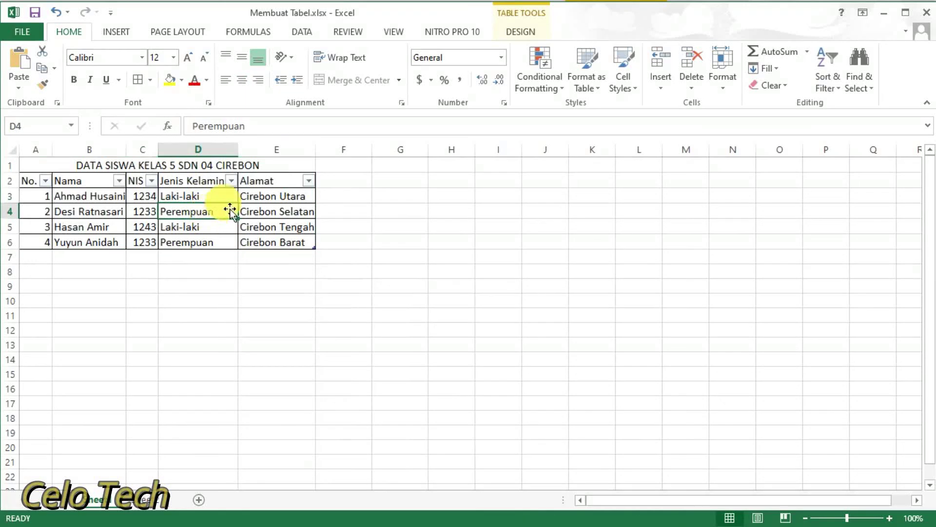
- Make the merged title DATA SISWA KELAS 5 SDN 04 CIREBON bold
{"action": "left_click", "coordinate": [248, 168]}
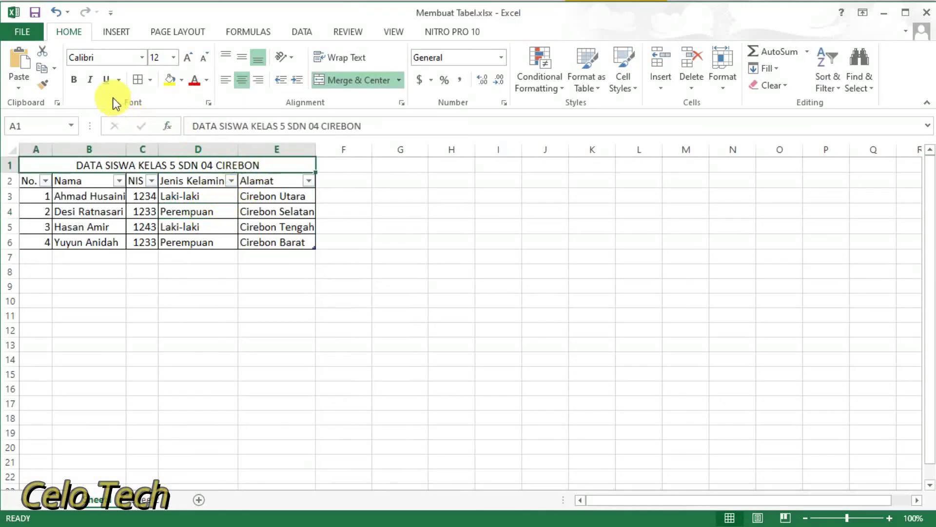
{"action": "left_click", "coordinate": [78, 83]}
{"action": "left_click", "coordinate": [267, 271]}
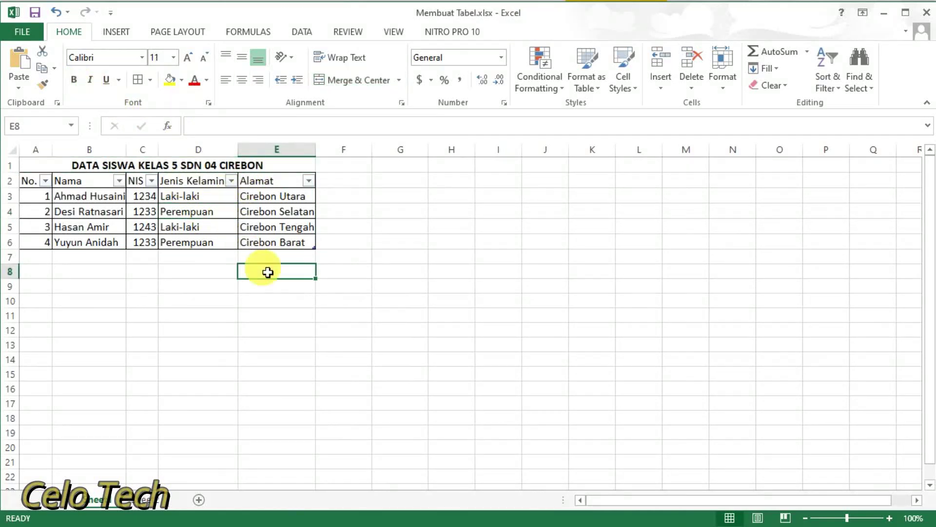
- Center the row numbers in A3:A6 of the No. column horizontally
{"action": "left_click", "coordinate": [43, 202]}
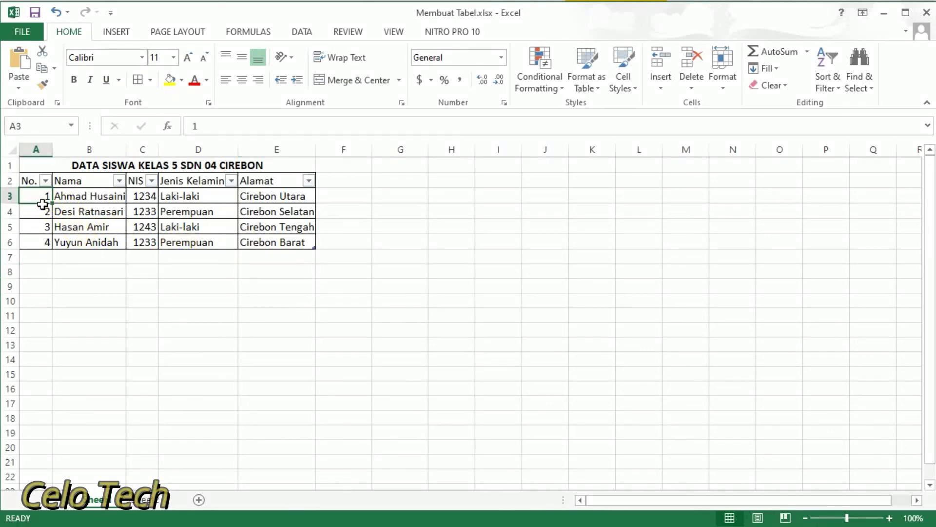
{"action": "left_click_drag", "start_coordinate": [42, 204], "coordinate": [46, 244]}
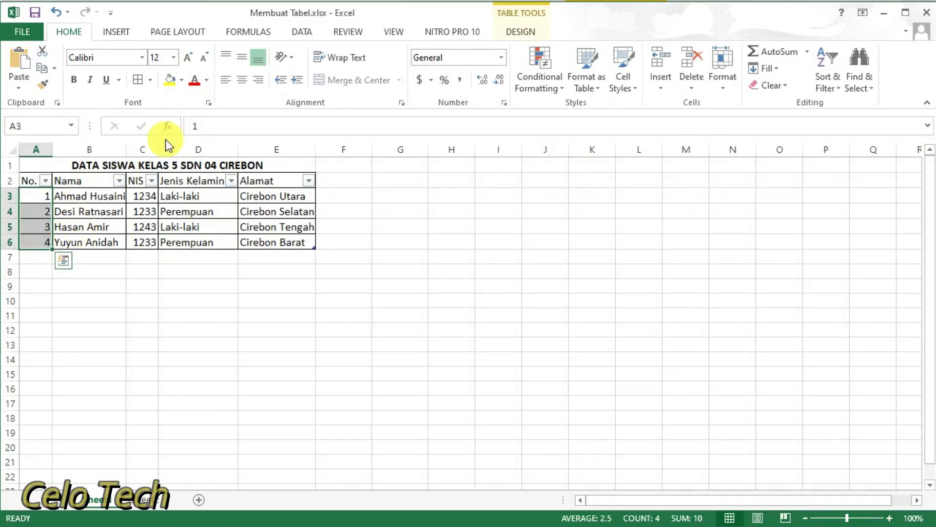
{"action": "left_click", "coordinate": [242, 80]}
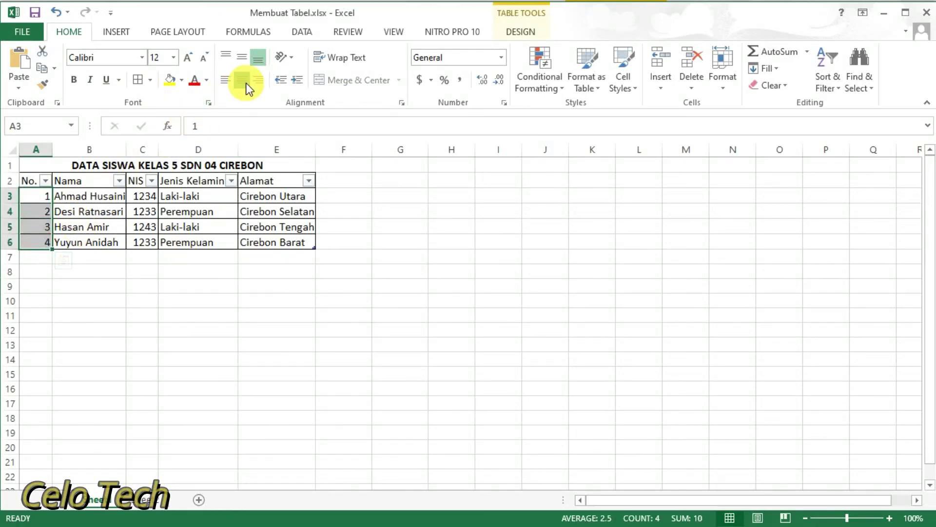
{"action": "left_click", "coordinate": [320, 297]}
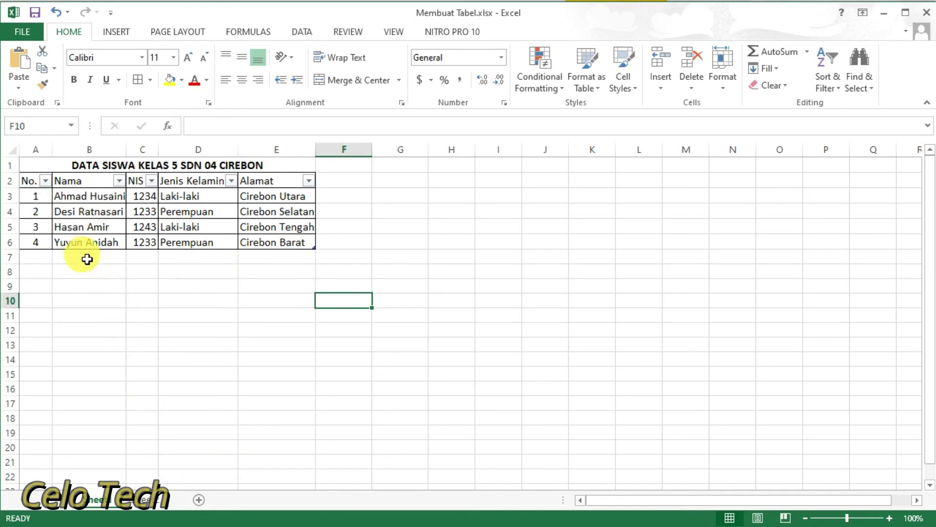
- Open the second sheet and enlarge it to 140% to examine the finished social aid recipients table
{"action": "left_click", "coordinate": [164, 495]}
{"action": "left_click", "coordinate": [366, 341]}
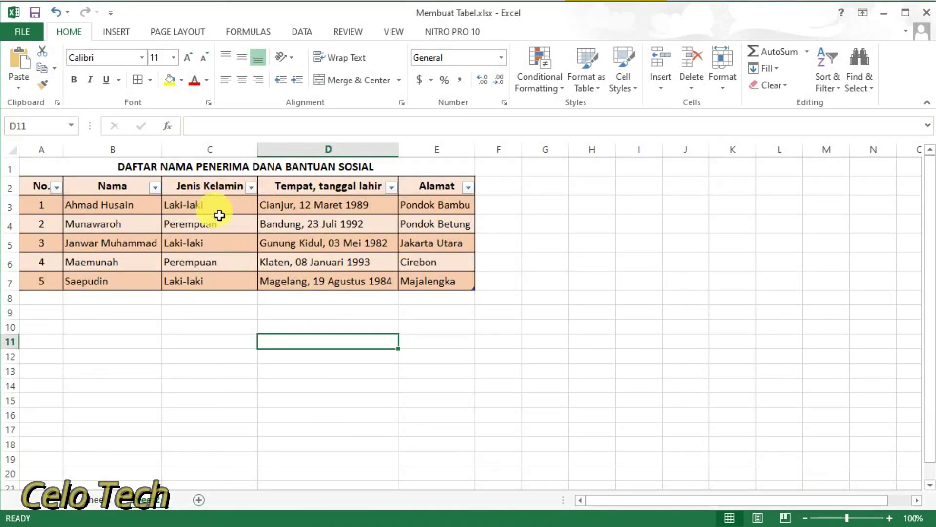
{"action": "left_click", "coordinate": [889, 518]}
{"action": "left_click", "coordinate": [890, 519]}
{"action": "left_click", "coordinate": [890, 519]}
{"action": "left_click", "coordinate": [890, 519]}
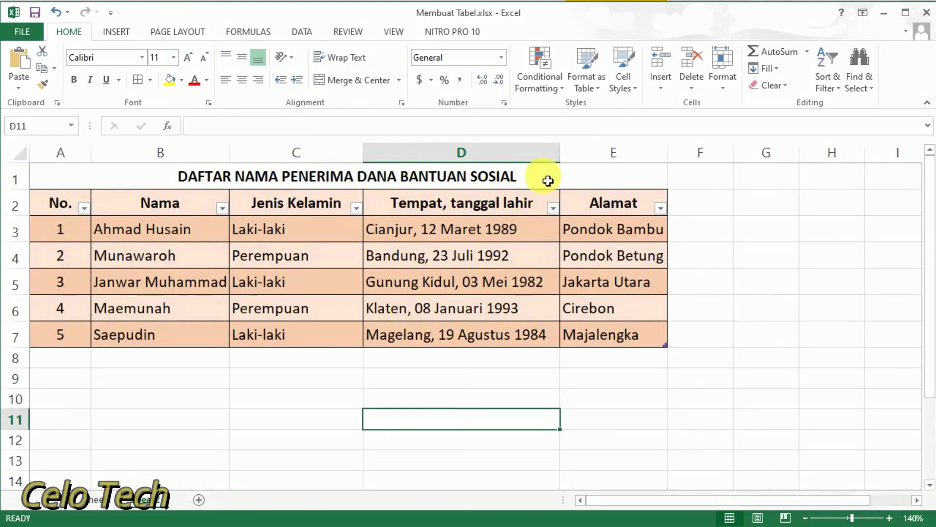
{"action": "left_click", "coordinate": [815, 337]}
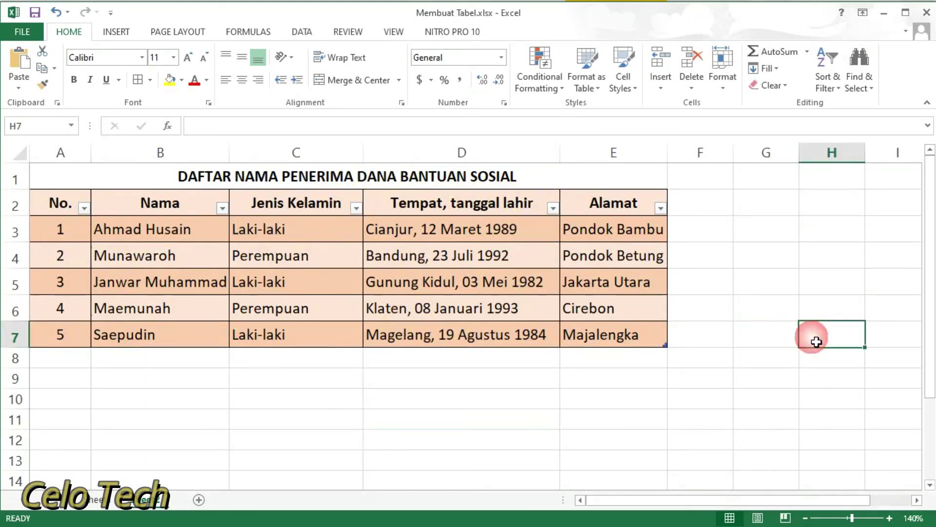
{"action": "left_click", "coordinate": [822, 309]}
{"action": "left_click", "coordinate": [829, 287]}
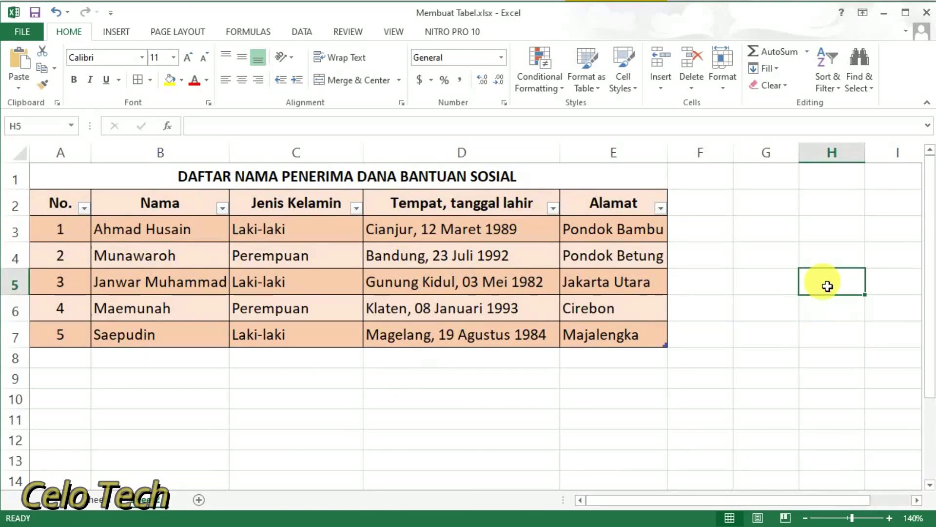
{"action": "left_click", "coordinate": [833, 231]}
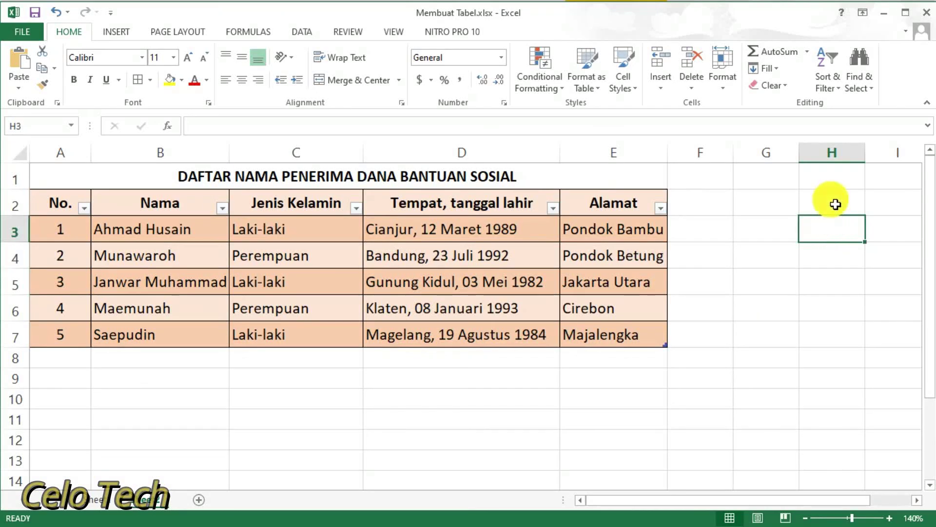